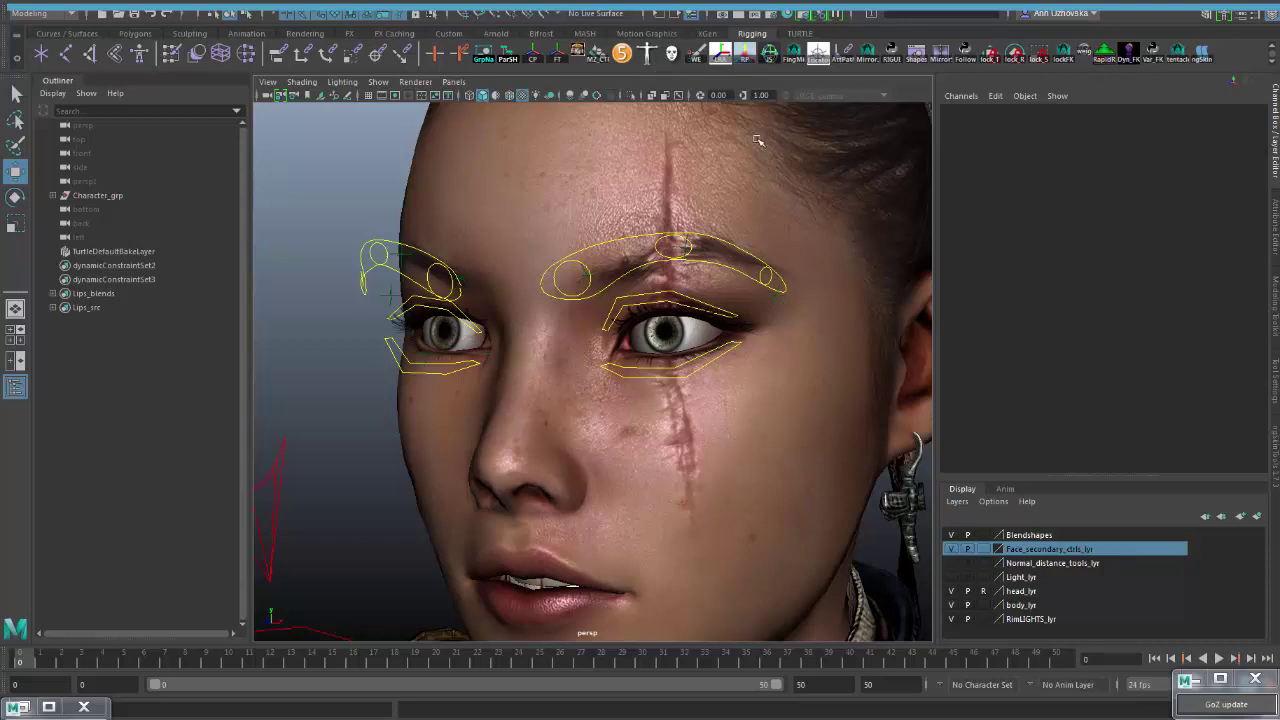
Step: Raise the left eyebrow control to about 0.21 on Translate Y and inspect the forehead wrinkles up close
left_click(621, 242)
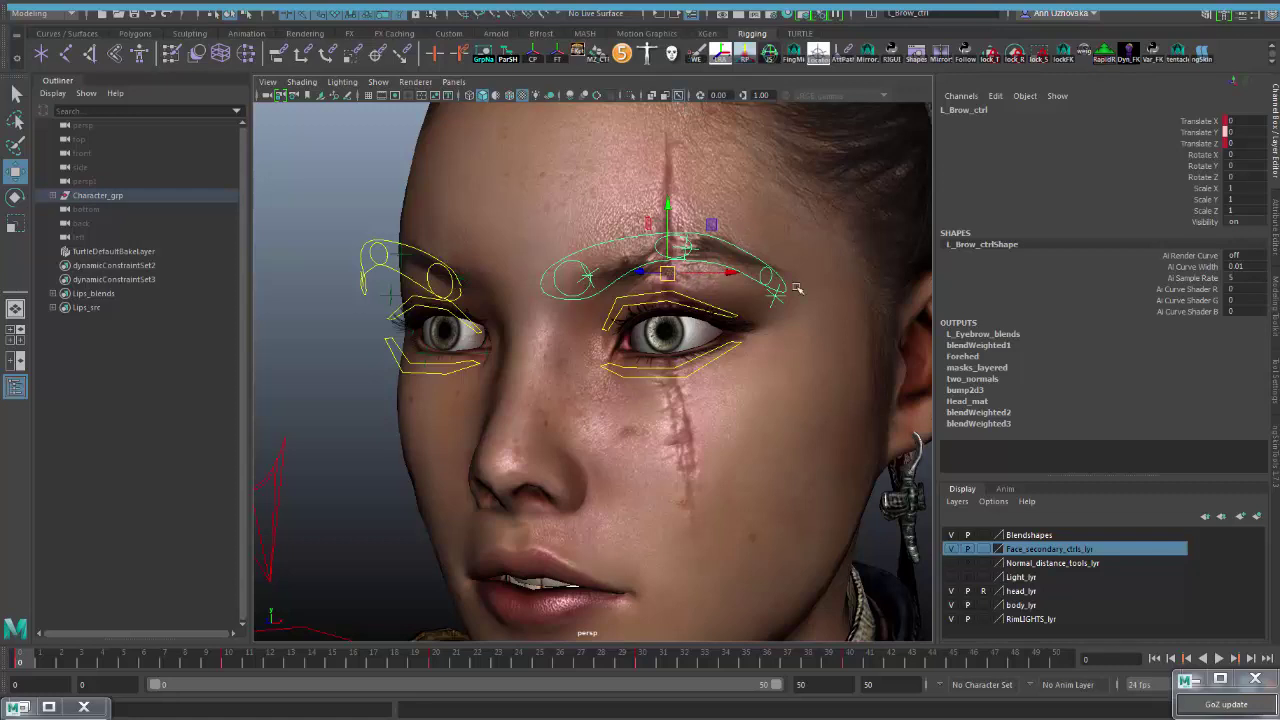
left_click_drag(668, 275, 673, 214)
left_click_drag(330, 245, 437, 248, "alt")
right_click_drag(527, 248, 584, 244, "alt")
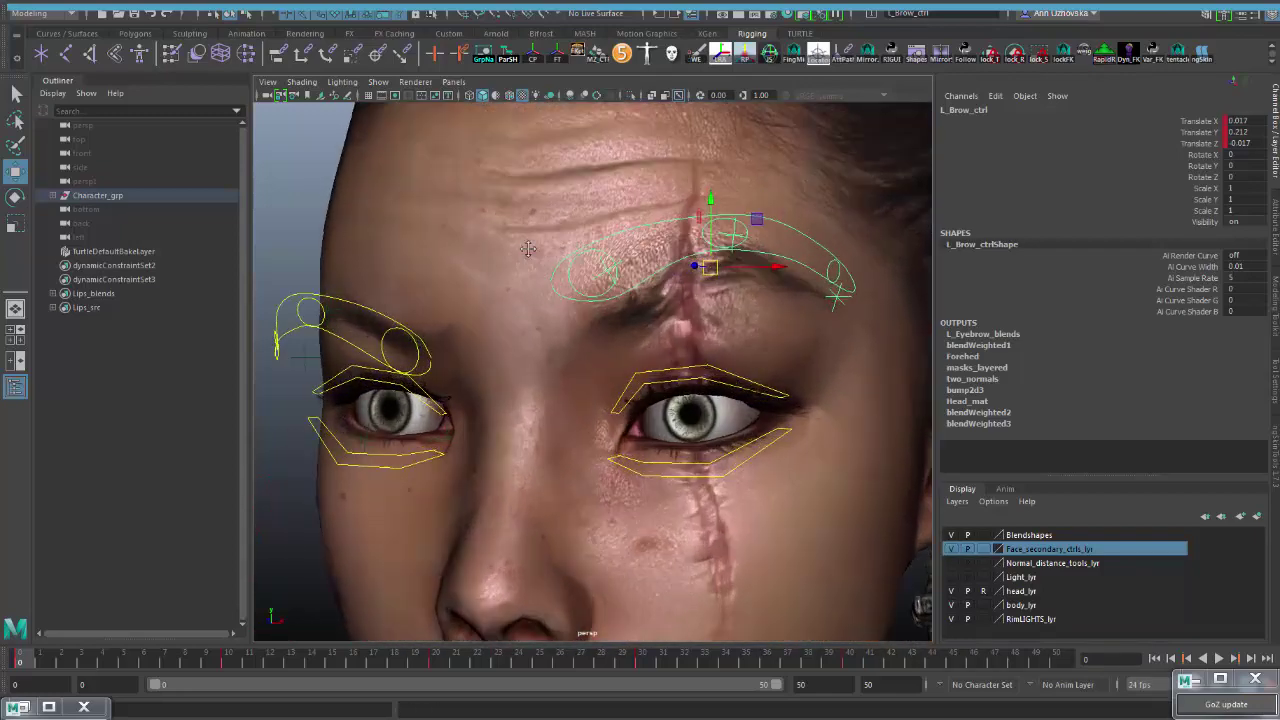
middle_click_drag(584, 244, 608, 262, "alt")
left_click_drag(608, 262, 581, 243, "alt")
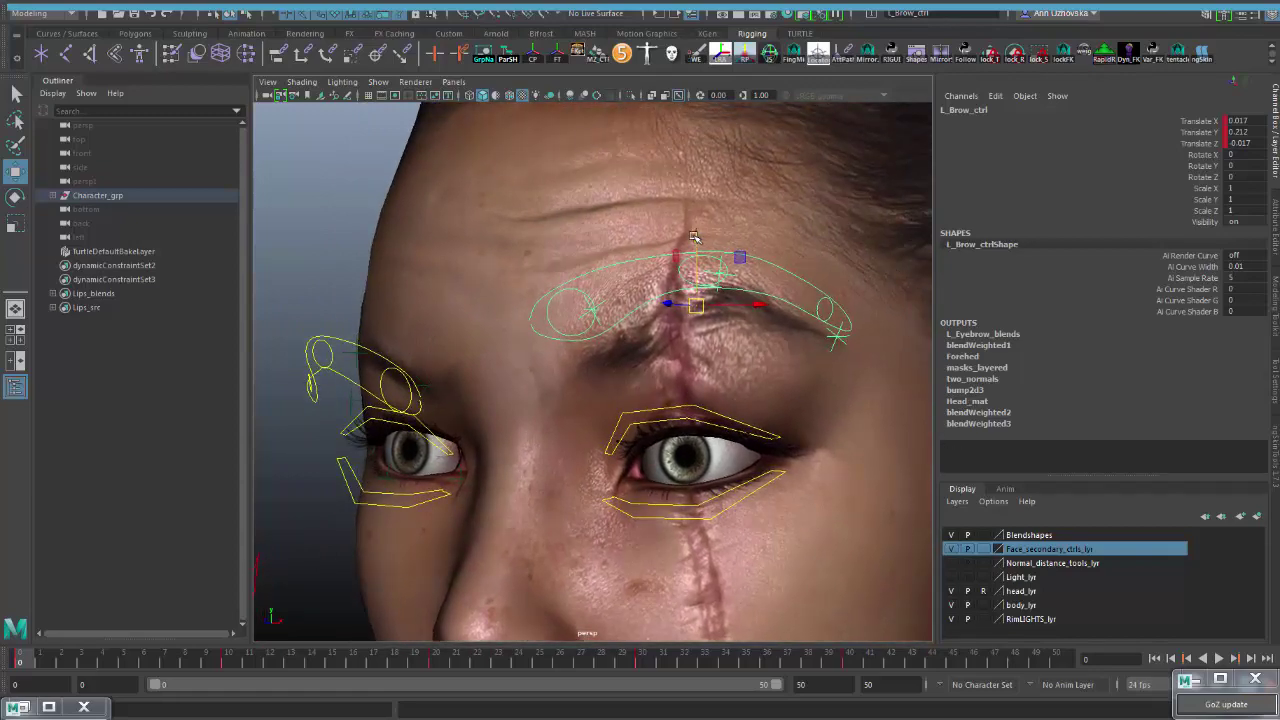
left_click_drag(694, 236, 757, 259)
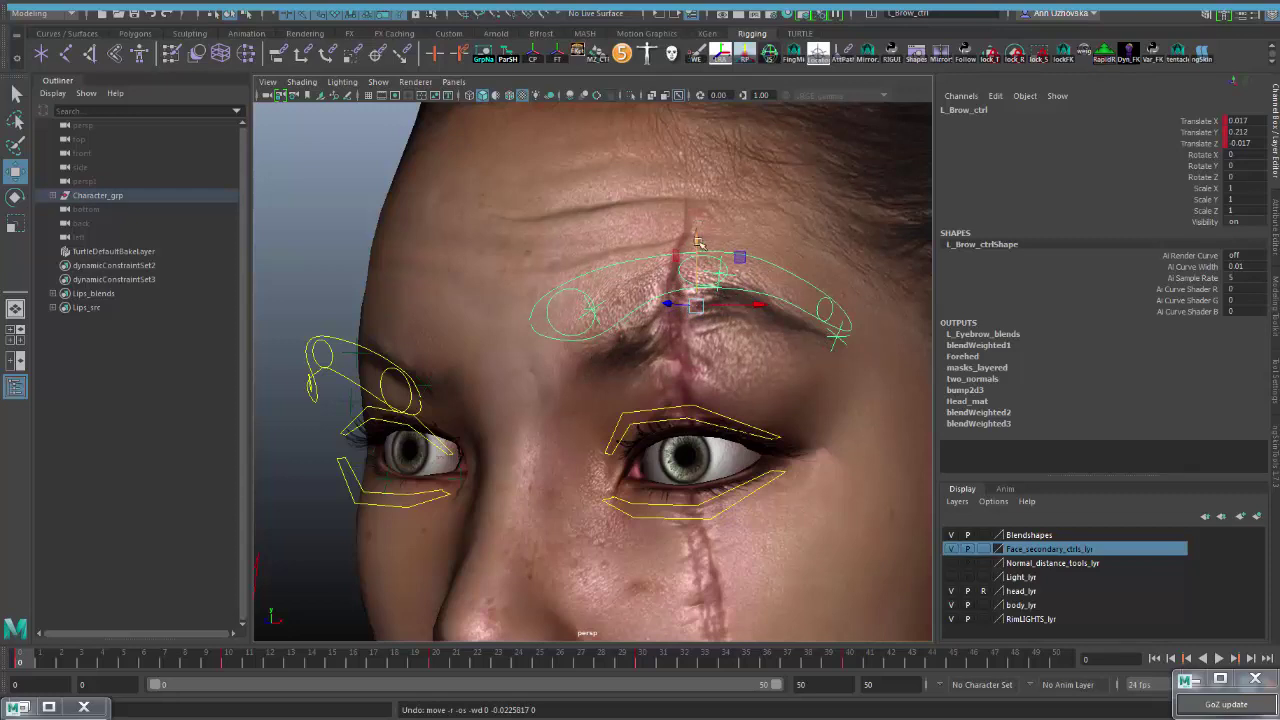
Step: Pull the left eyebrow control down and inward to about X -0.167, Y -0.056, Z 0.082 to test the frown wrinkles
left_click_drag(695, 259, 621, 402)
left_click_drag(312, 258, 462, 365, "alt")
middle_click_drag(462, 365, 454, 286, "alt")
right_click_drag(454, 286, 597, 344, "alt")
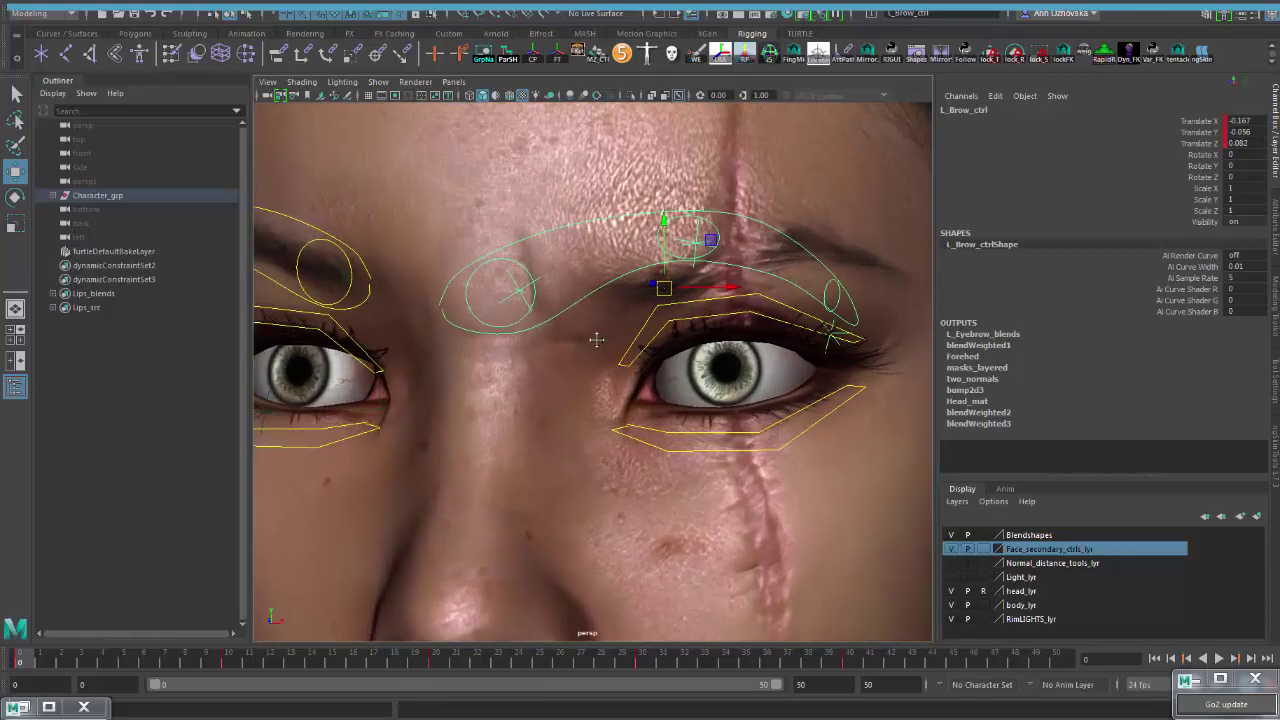
scroll(597, 343, "down", 10)
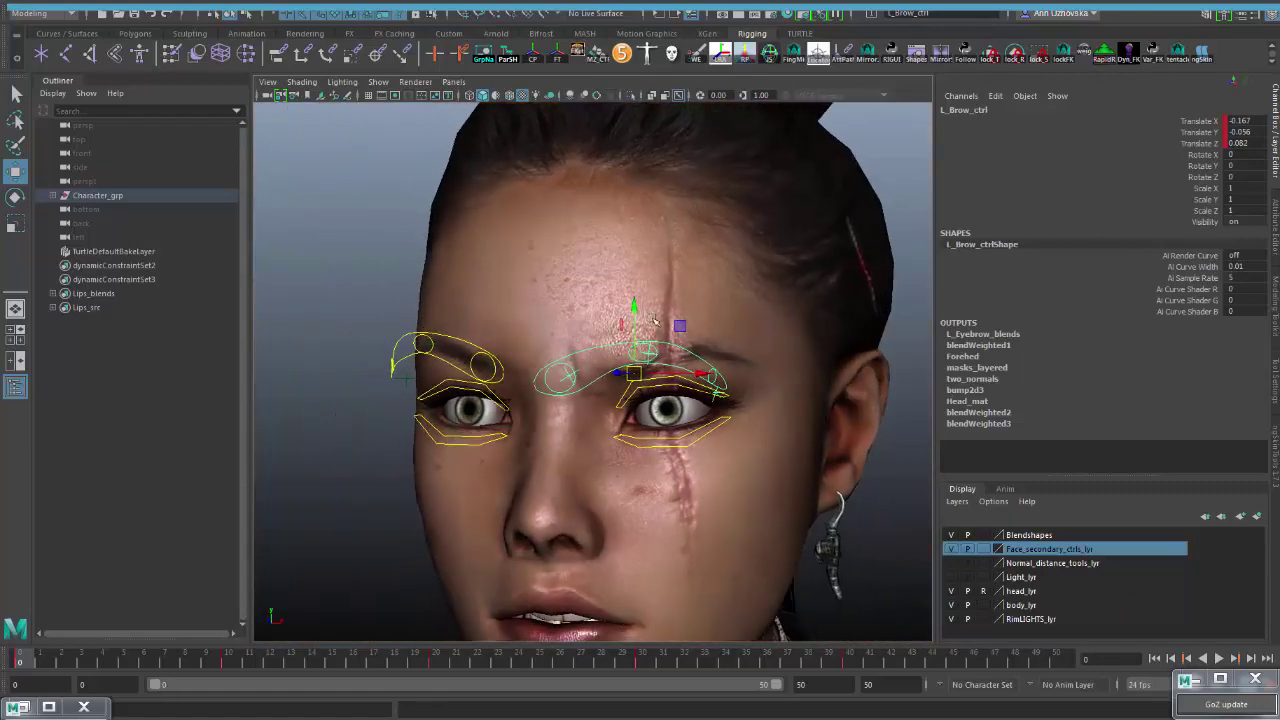
Step: Ease the left eyebrow control outward to about X -0.085, Y -0.041 while checking the brow from the side
mouse_move(636, 372)
left_mouse_down()
mouse_move(620, 367)
mouse_move(644, 374)
left_mouse_up()
left_click_drag(760, 376, 650, 382, "alt")
middle_click_drag(650, 382, 531, 398, "alt")
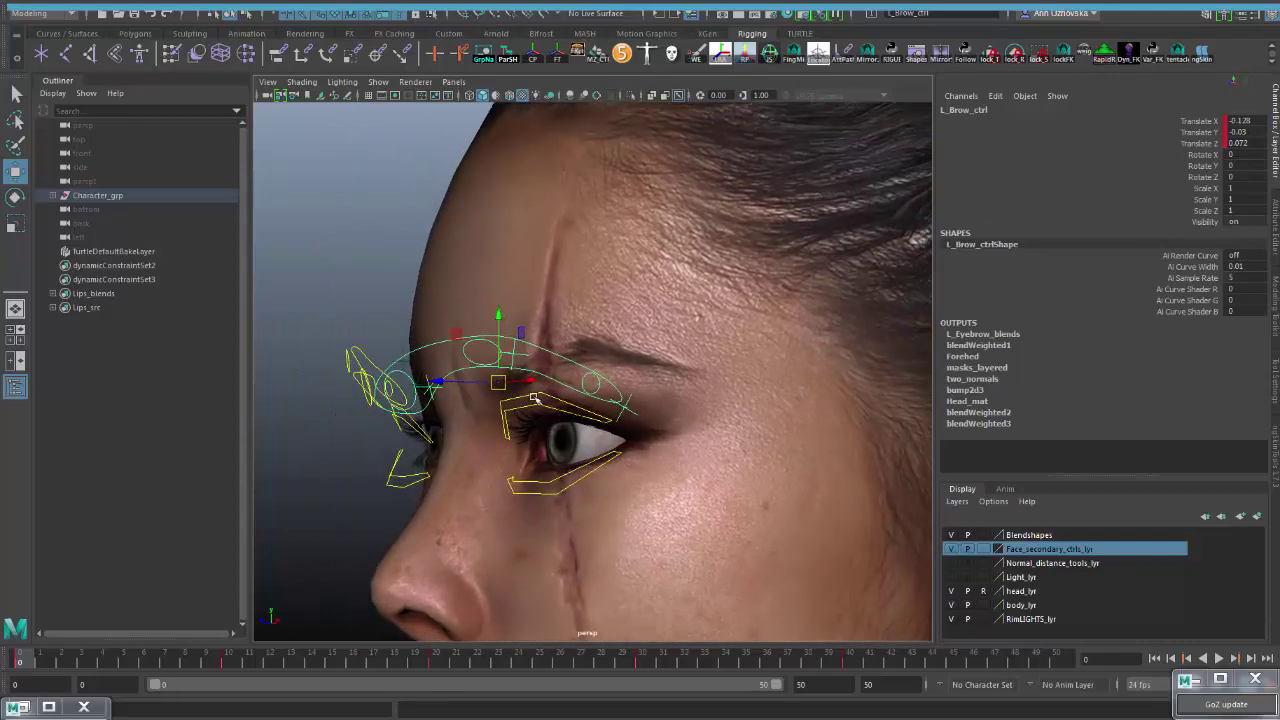
scroll(531, 398, "up", 3)
left_click_drag(475, 383, 505, 389)
Step: Reset the left eyebrow control's Translate X, Y and Z to 0 and return to a view of the face
left_click_drag(1243, 121, 1245, 138)
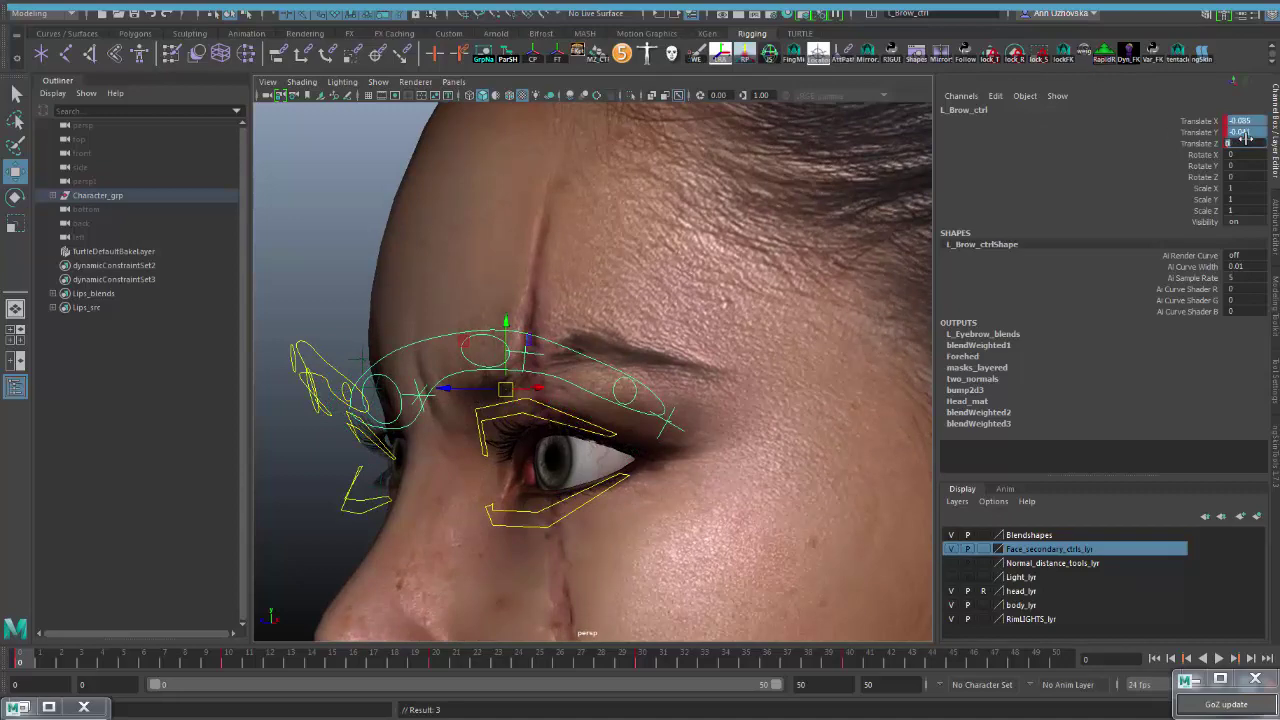
key("Return")
left_click_drag(569, 375, 662, 313, "alt")
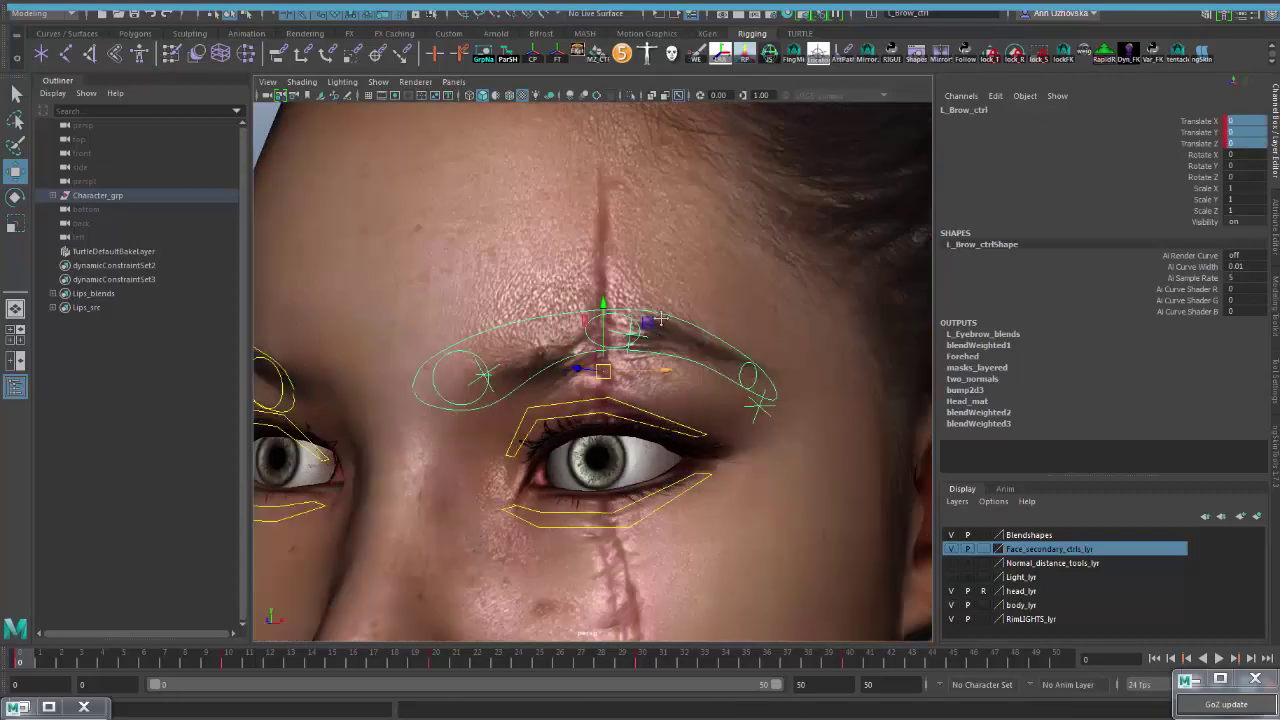
right_click_drag(662, 313, 606, 325, "alt")
middle_click_drag(606, 325, 602, 305, "alt")
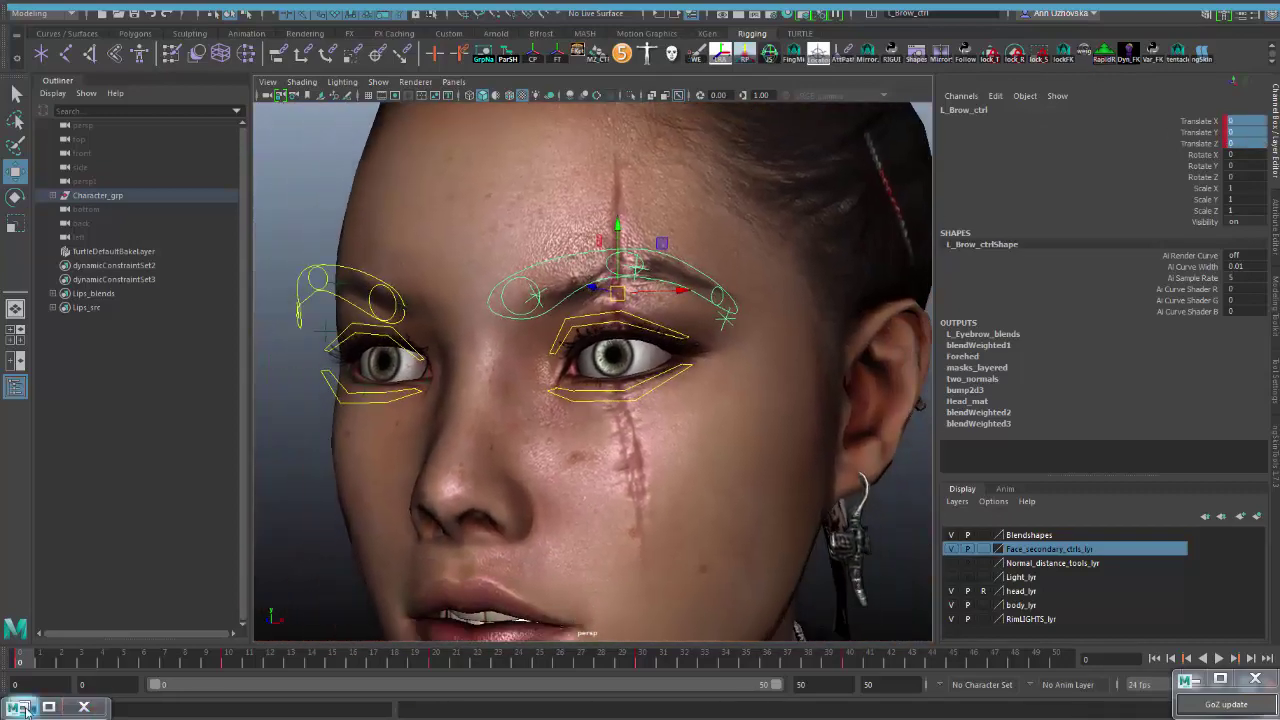
Step: Bring up the Hypershade window and select the Head_mat node in its shader graph
left_click(90, 706)
middle_click_drag(697, 426, 714, 472, "alt")
right_click_drag(714, 472, 790, 425, "alt")
middle_click_drag(670, 478, 577, 558, "alt")
scroll(577, 558, "up", 2)
left_click(805, 360)
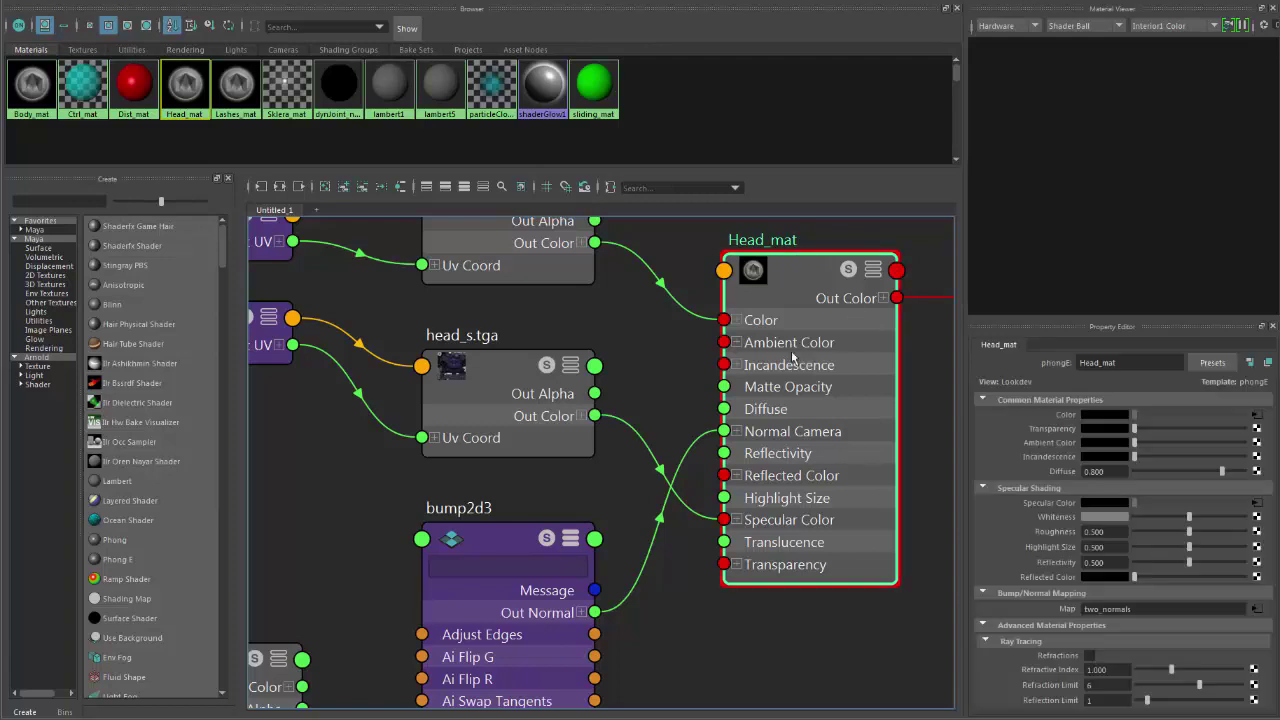
Step: Examine the head_d.tga color texture and head_s.tga specular texture feeding into Head_mat
right_click_drag(789, 357, 669, 357, "alt")
middle_click_drag(633, 301, 611, 357, "alt")
left_click(557, 304)
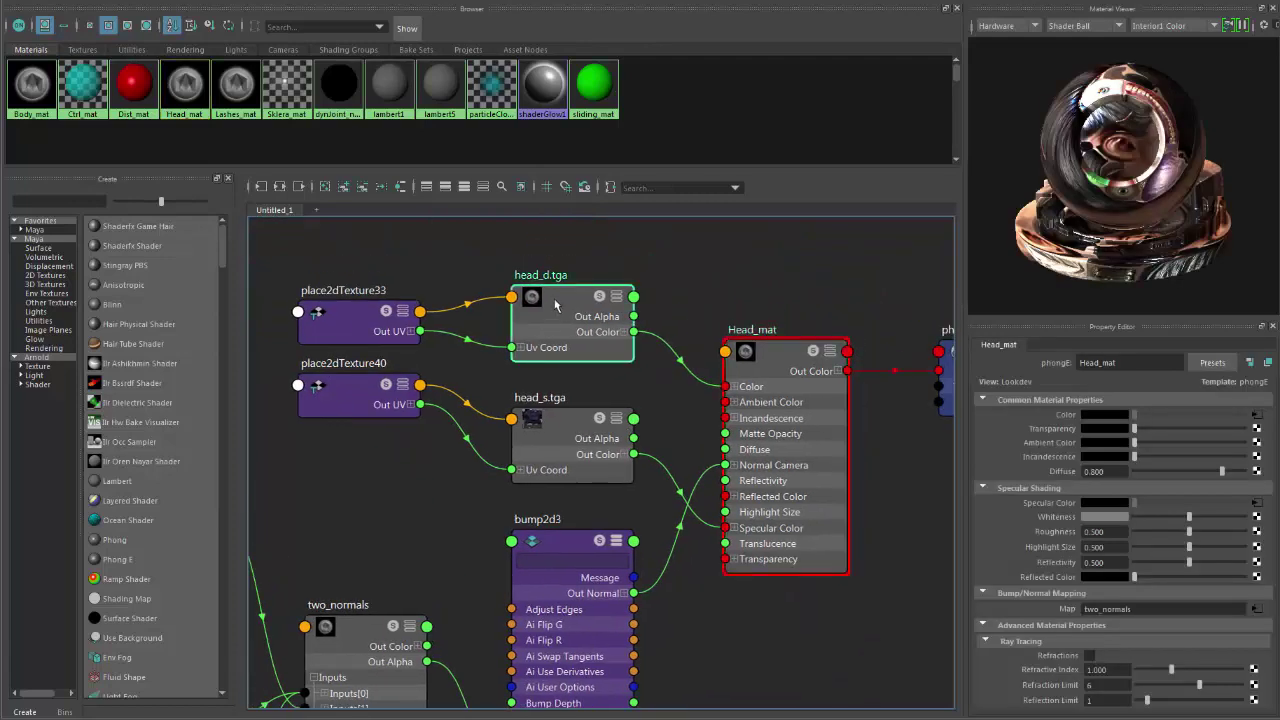
left_click(566, 427)
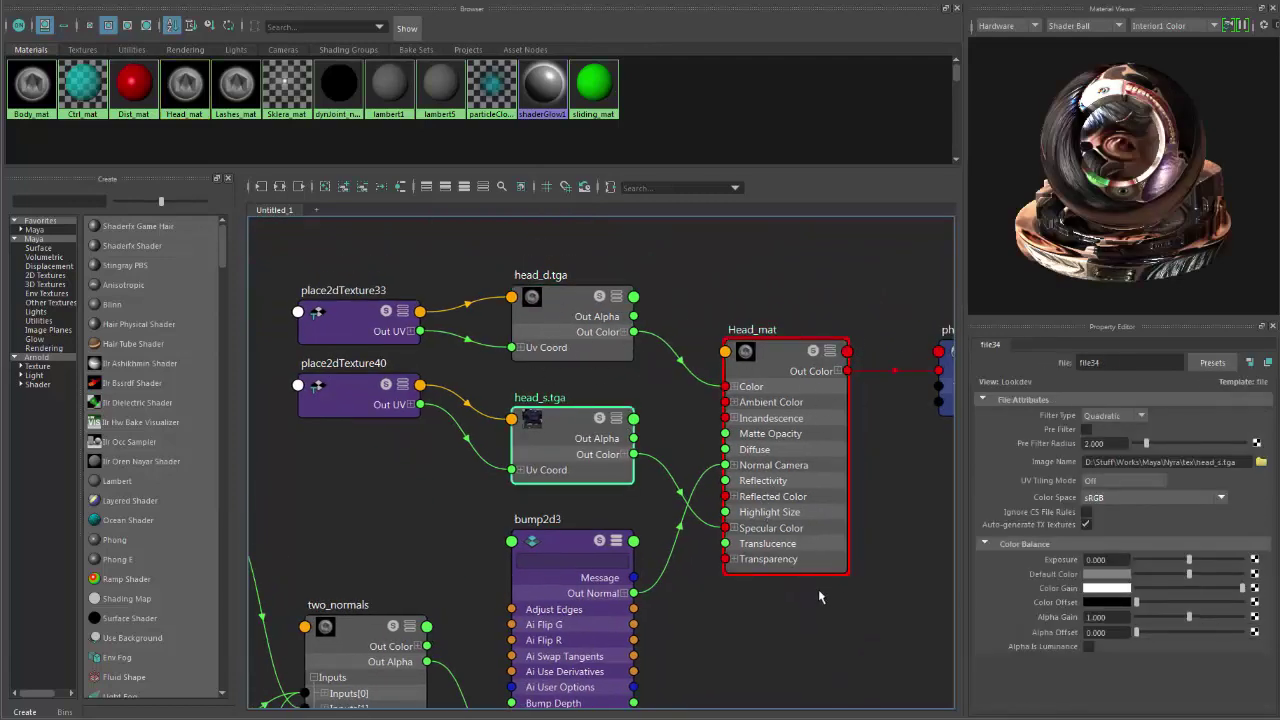
scroll(828, 589, "down", 3)
middle_click_drag(662, 521, 705, 472, "alt")
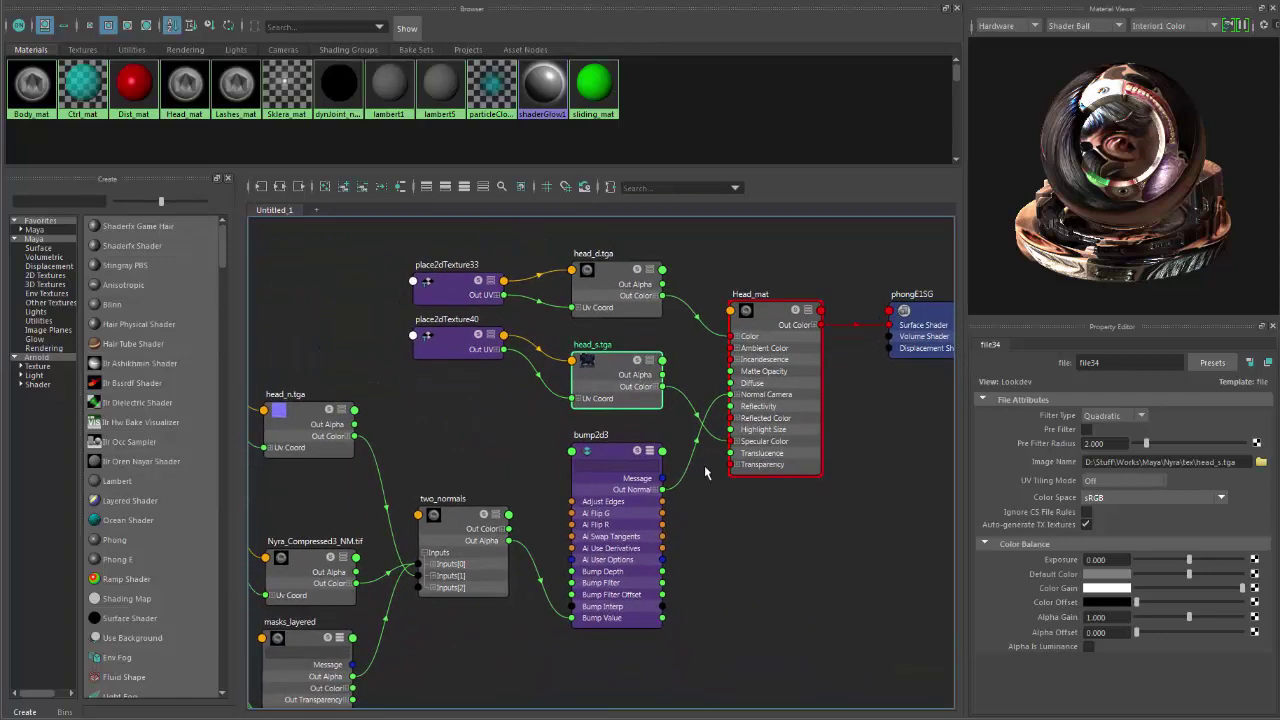
Step: Shift Head_mat slightly up and bump2d3 slightly down in the graph, and select the two_normals layered texture
left_click_drag(776, 306, 776, 290)
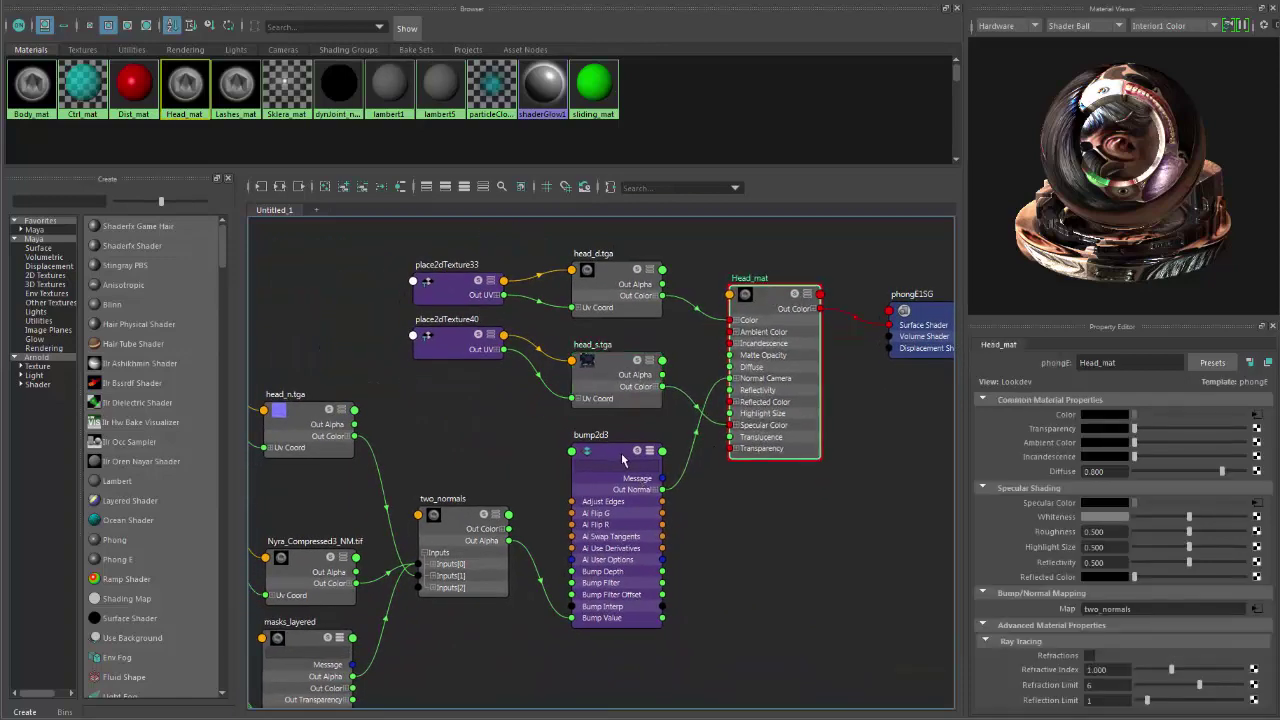
left_click_drag(619, 472, 625, 502)
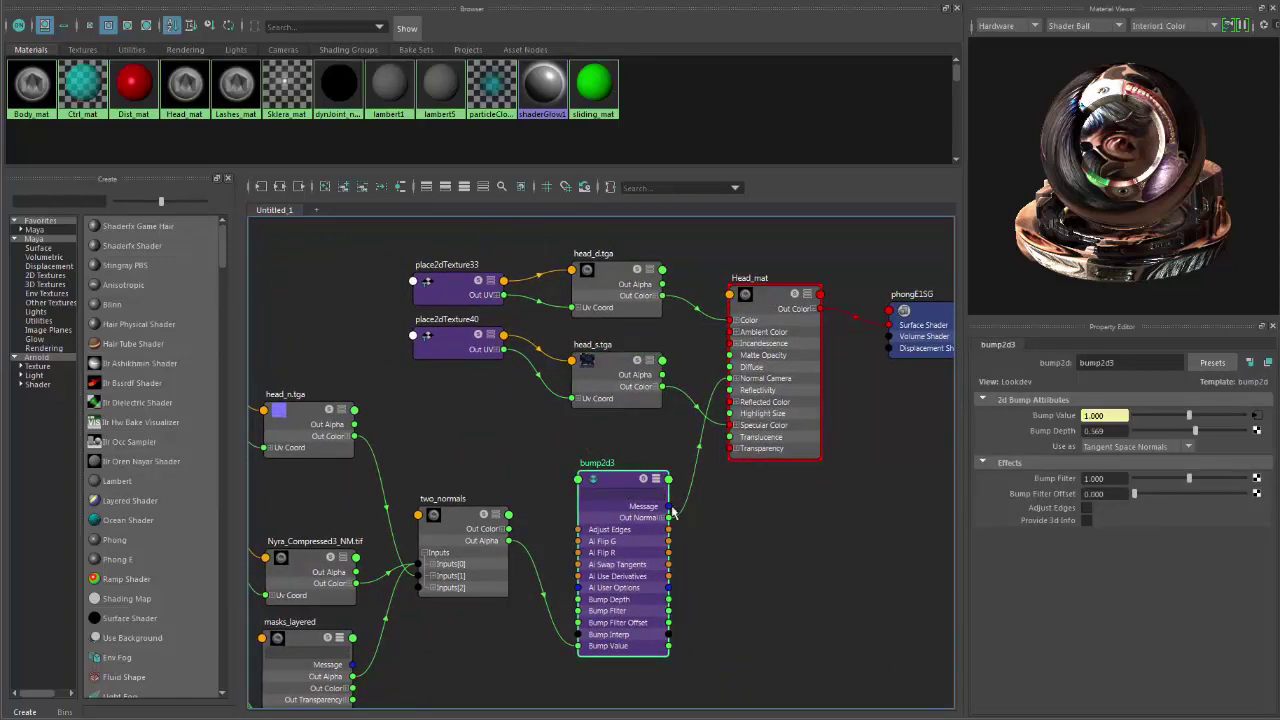
middle_click_drag(695, 547, 732, 488, "alt")
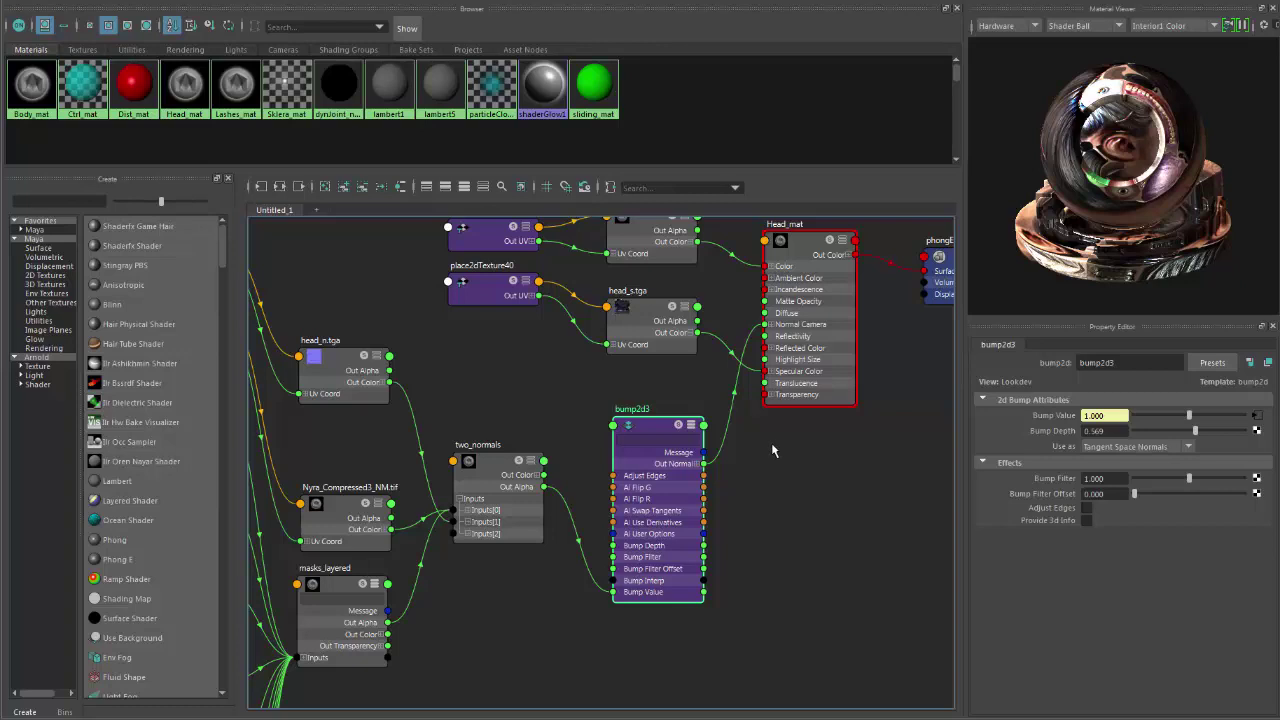
middle_click_drag(532, 394, 591, 385, "alt")
left_click(591, 458)
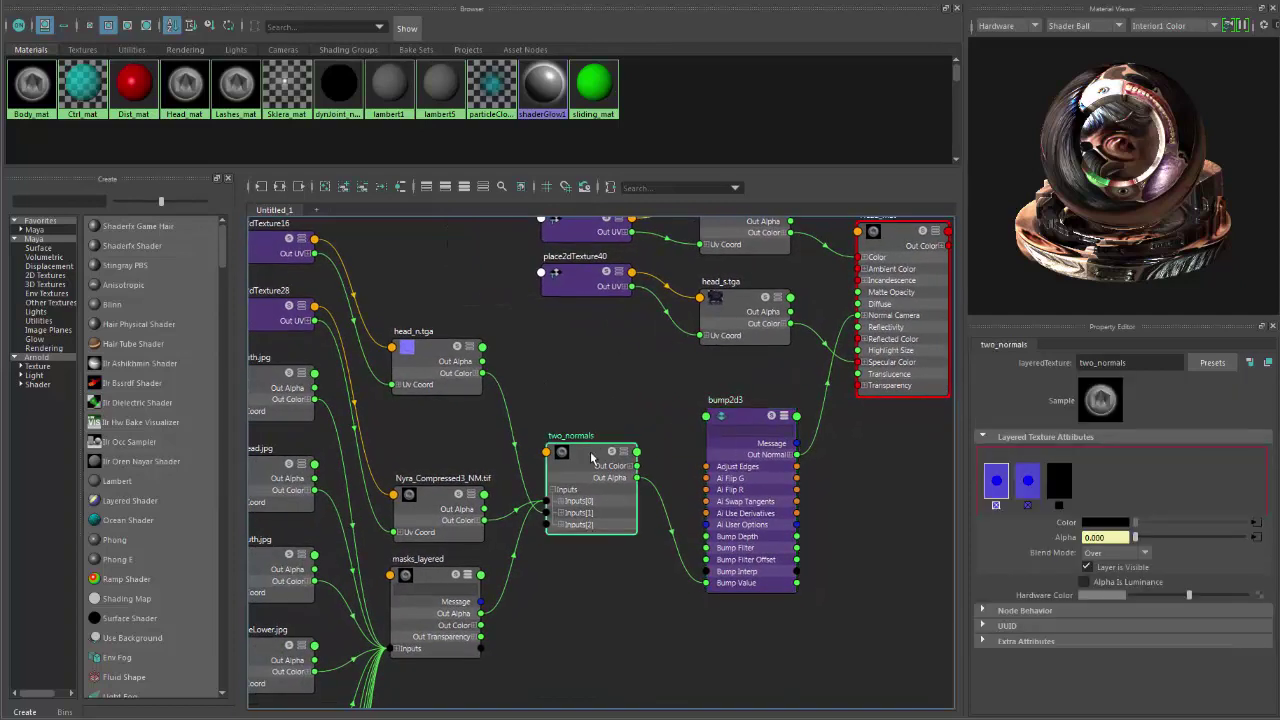
Step: Create a layeredTexture node in the graph and place it below two_normals
left_click(588, 374)
key("Tab")
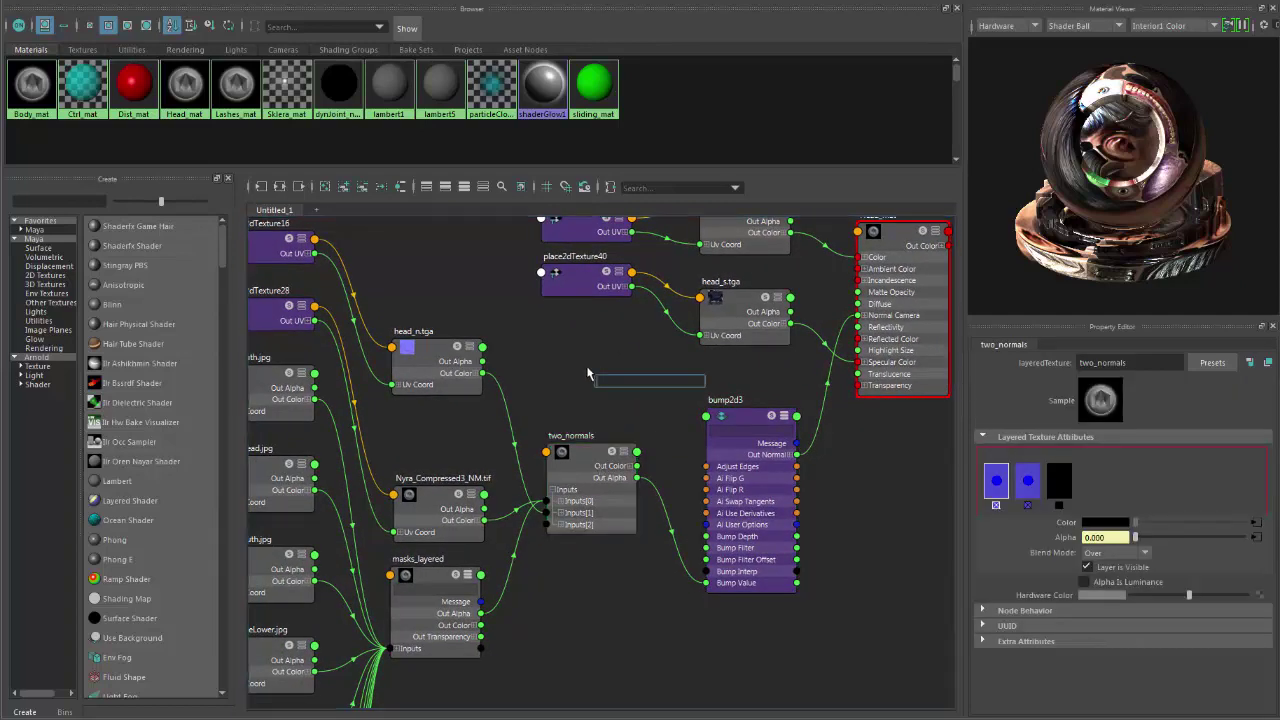
type("layered")
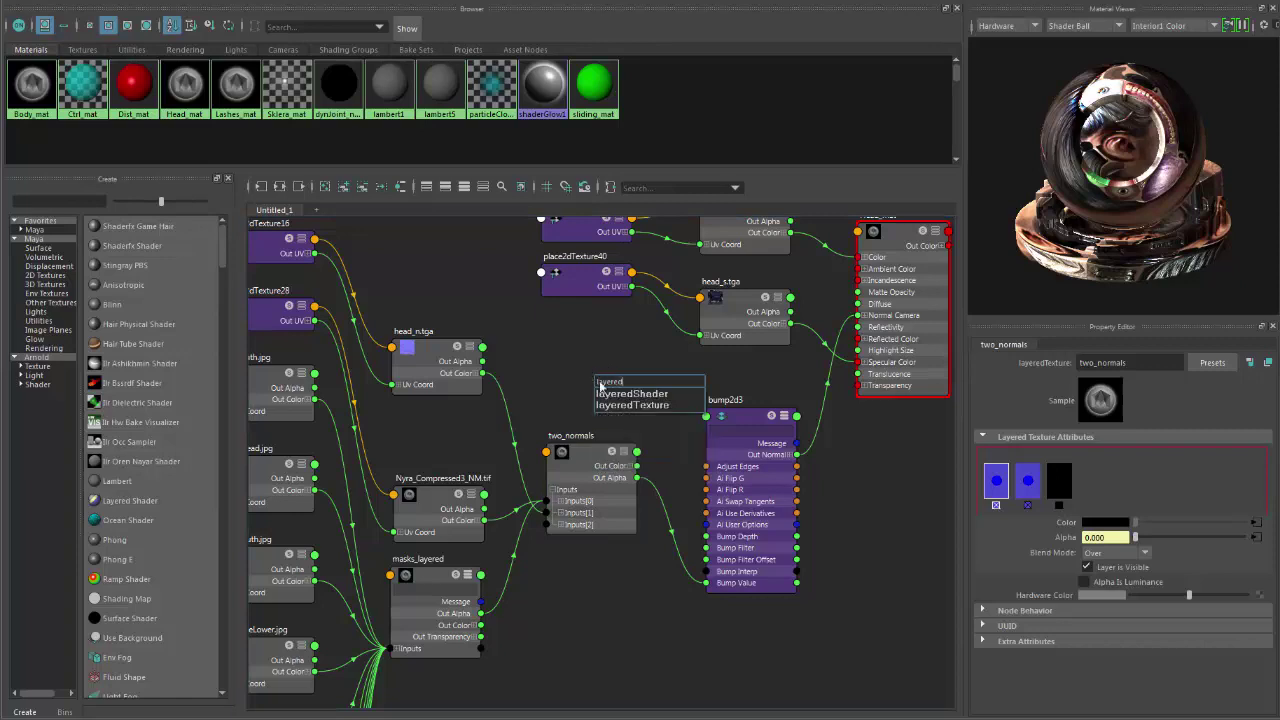
left_click(630, 404)
key("Return")
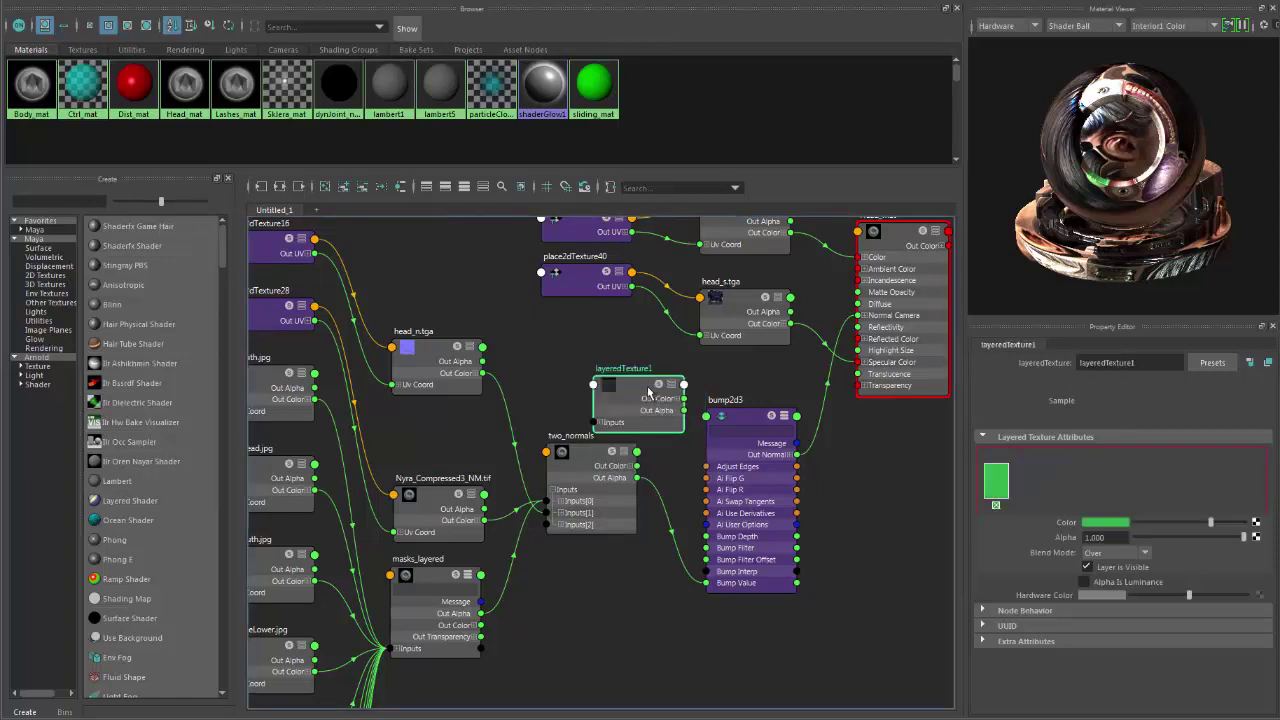
left_click_drag(656, 401, 633, 661)
Step: Compare the new layered texture with two_normals and delete the new node
left_click(588, 462)
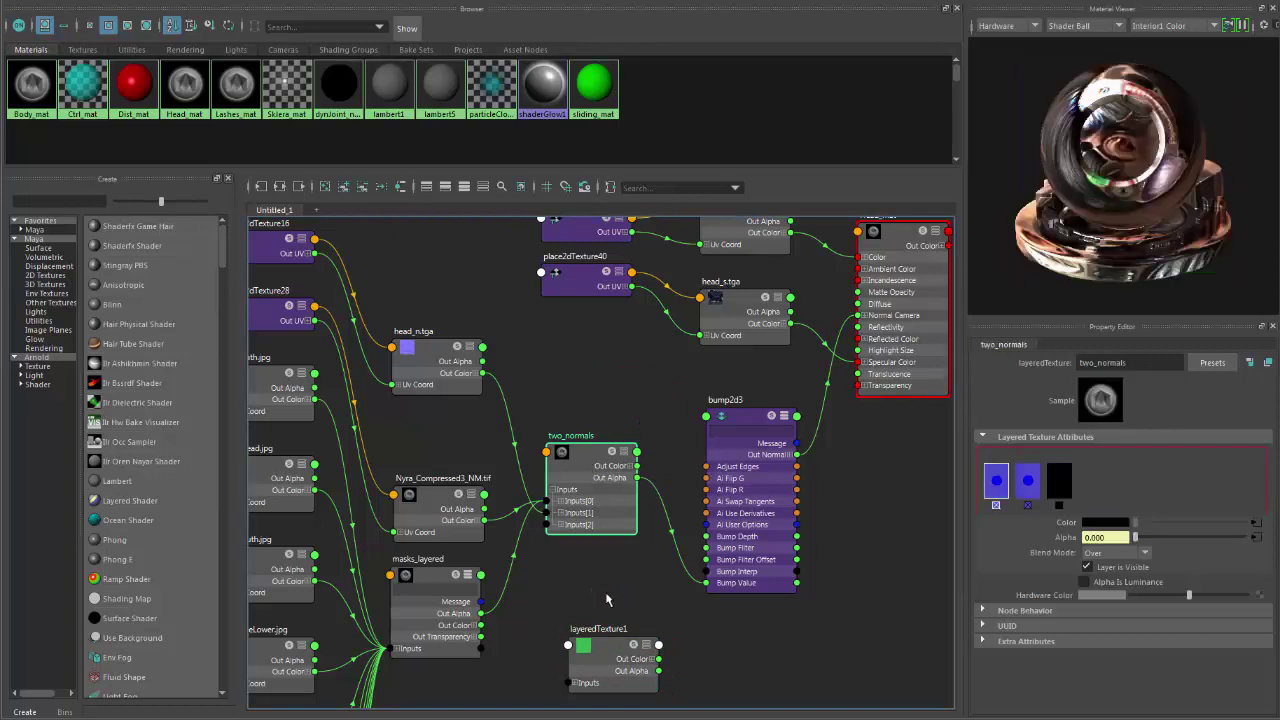
left_click(614, 646)
key("Delete")
Step: Add four layers to the two_normals layered texture and look through the last layer's blend modes
left_click(578, 452)
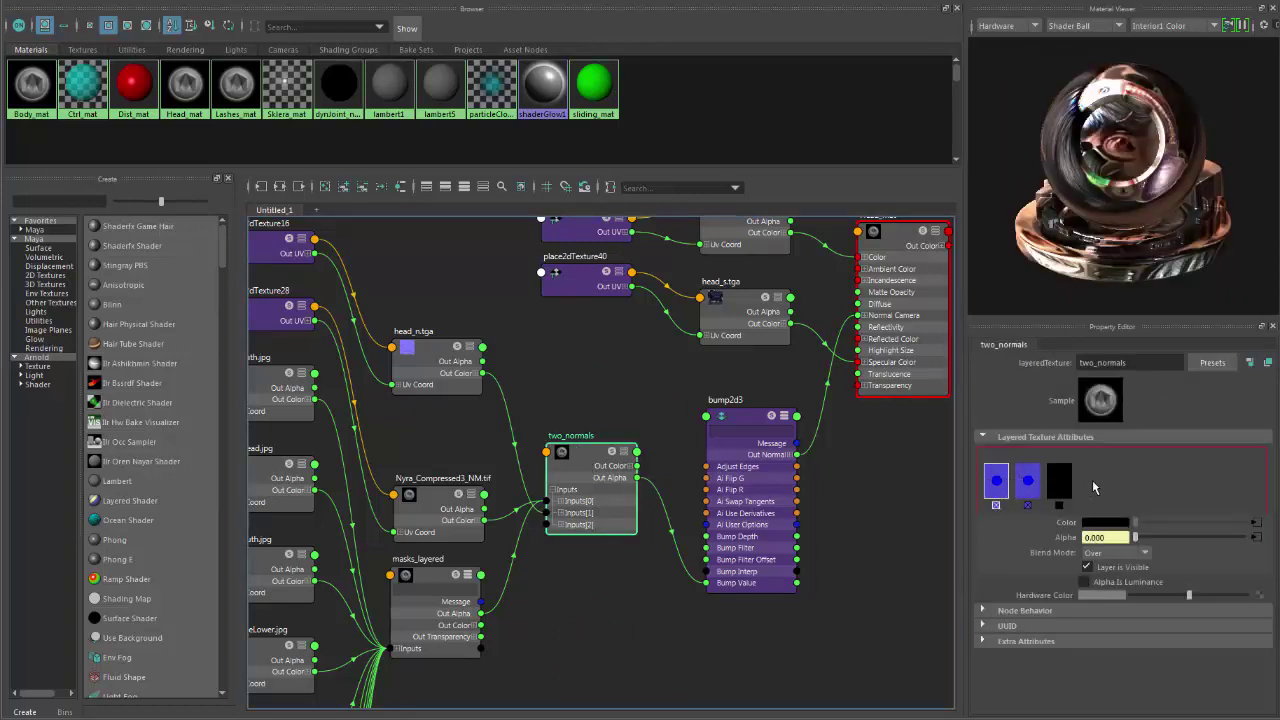
left_click(1095, 487)
left_click(1125, 485)
left_click(1158, 485)
left_click(1192, 484)
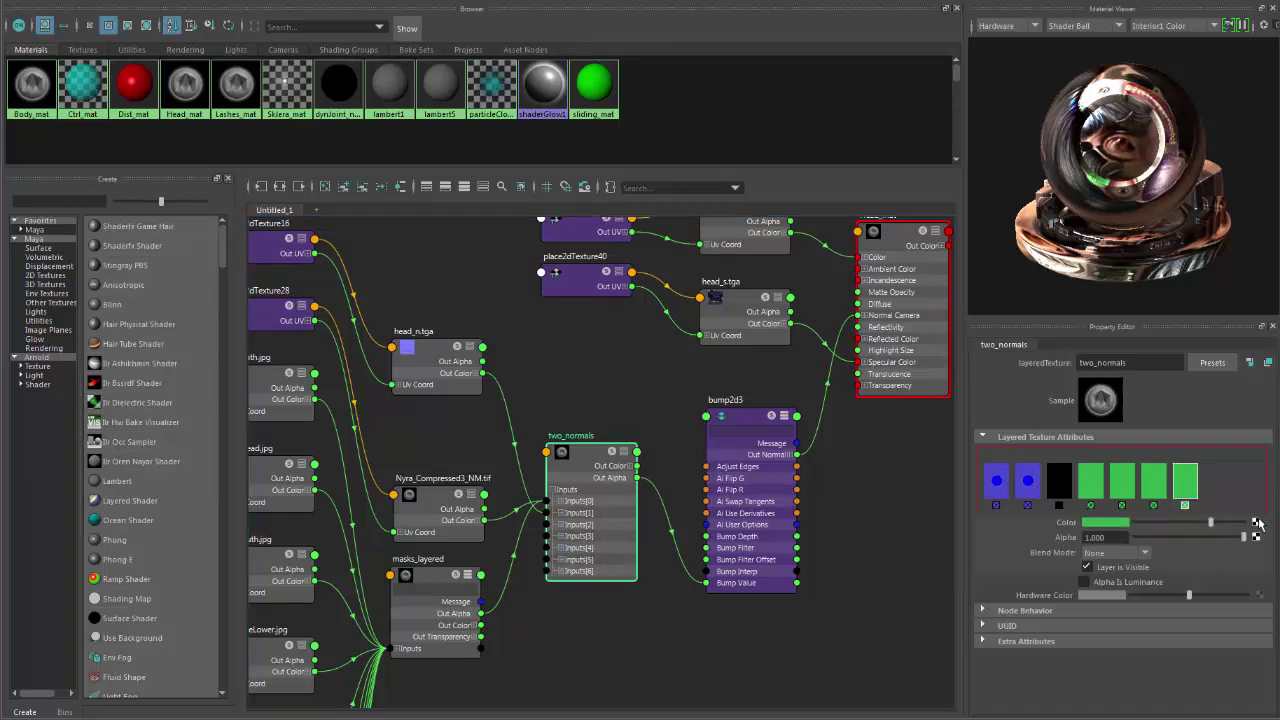
left_click(1141, 554)
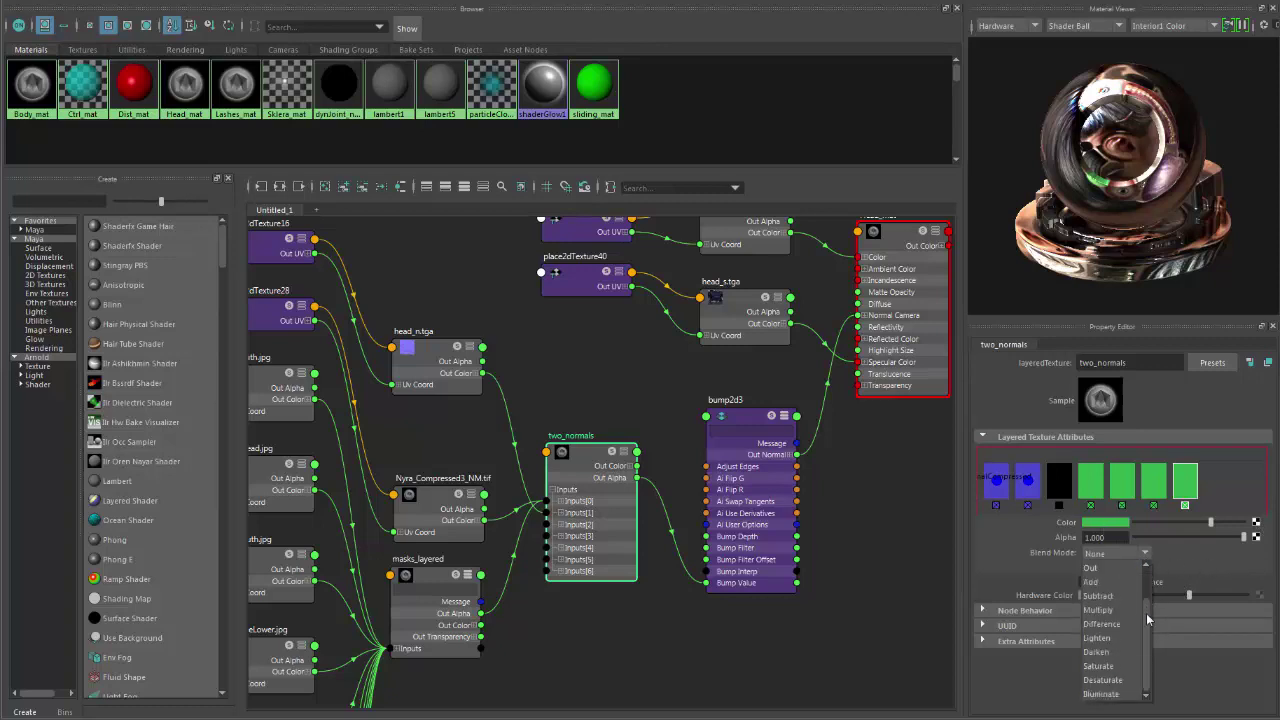
left_click(674, 412)
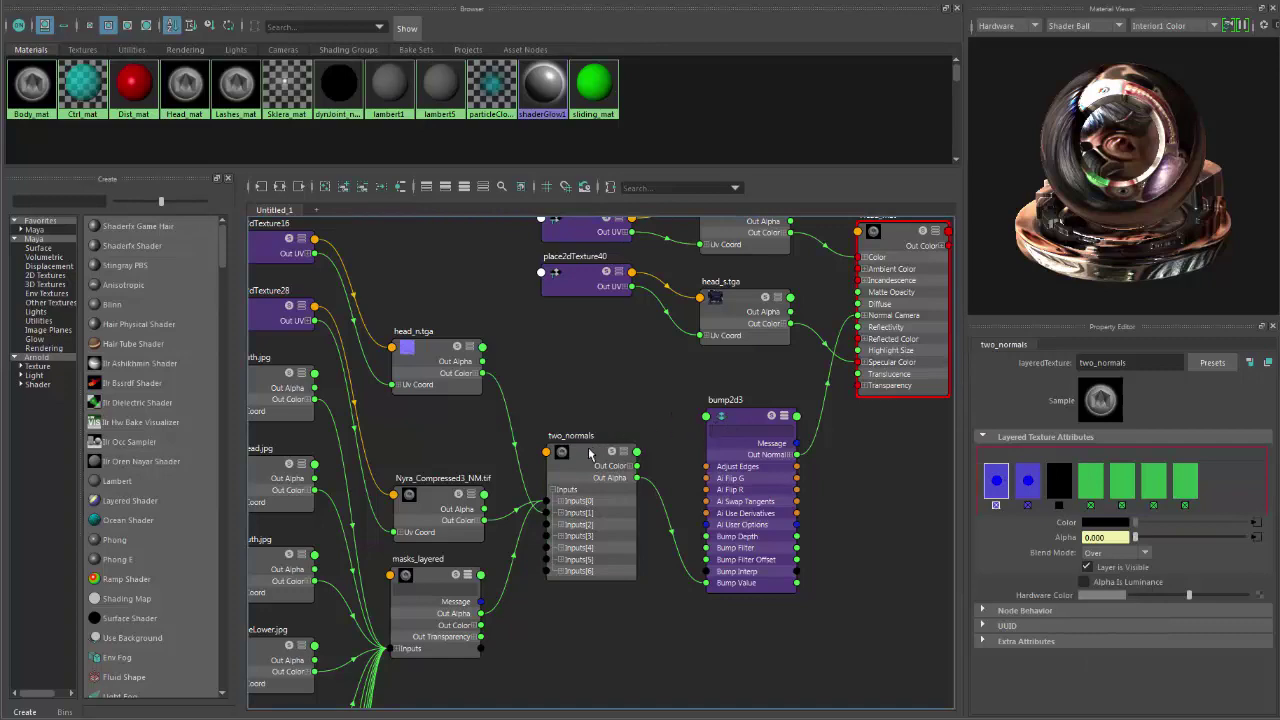
Step: Rearrange the normal map inputs of two_normals so that Nyra_Compressed3_NM.tif sits above head_n.tga
left_click_drag(588, 455, 602, 439)
middle_click_drag(666, 316, 636, 383, "alt")
scroll(650, 356, "down", 2)
scroll(637, 362, "up", 1)
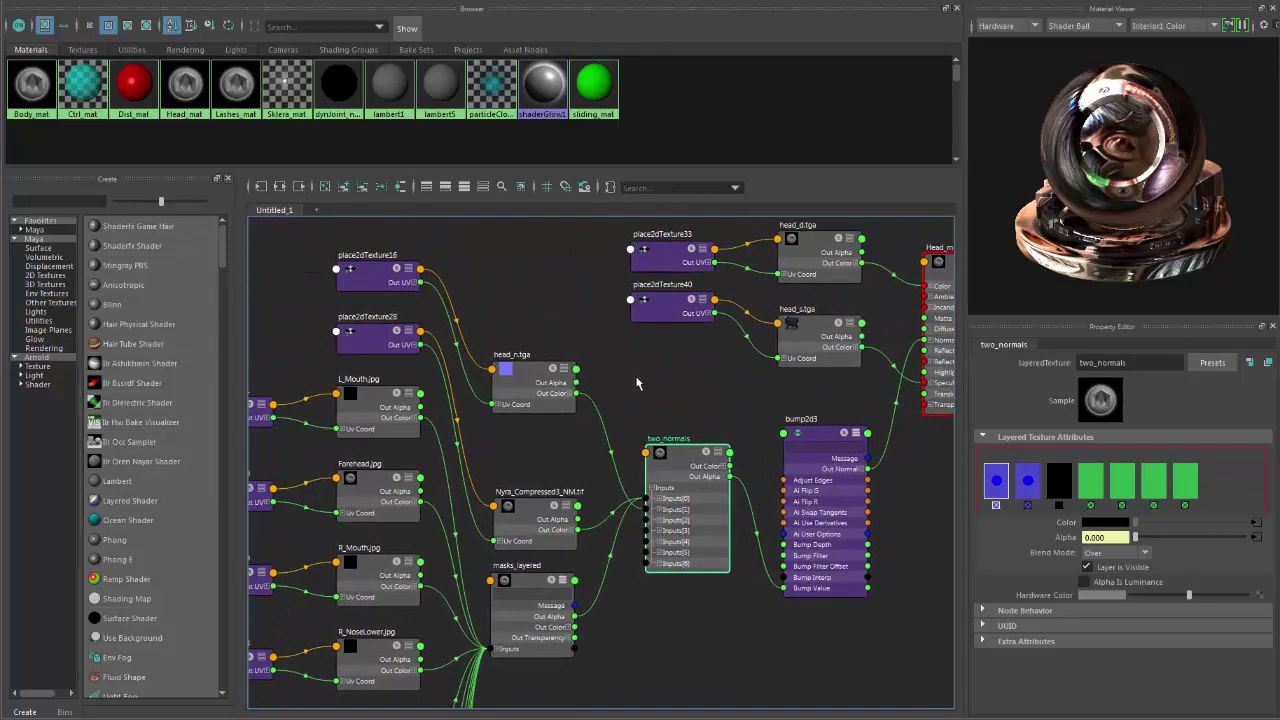
left_click(506, 376)
left_click_drag(506, 376, 531, 364)
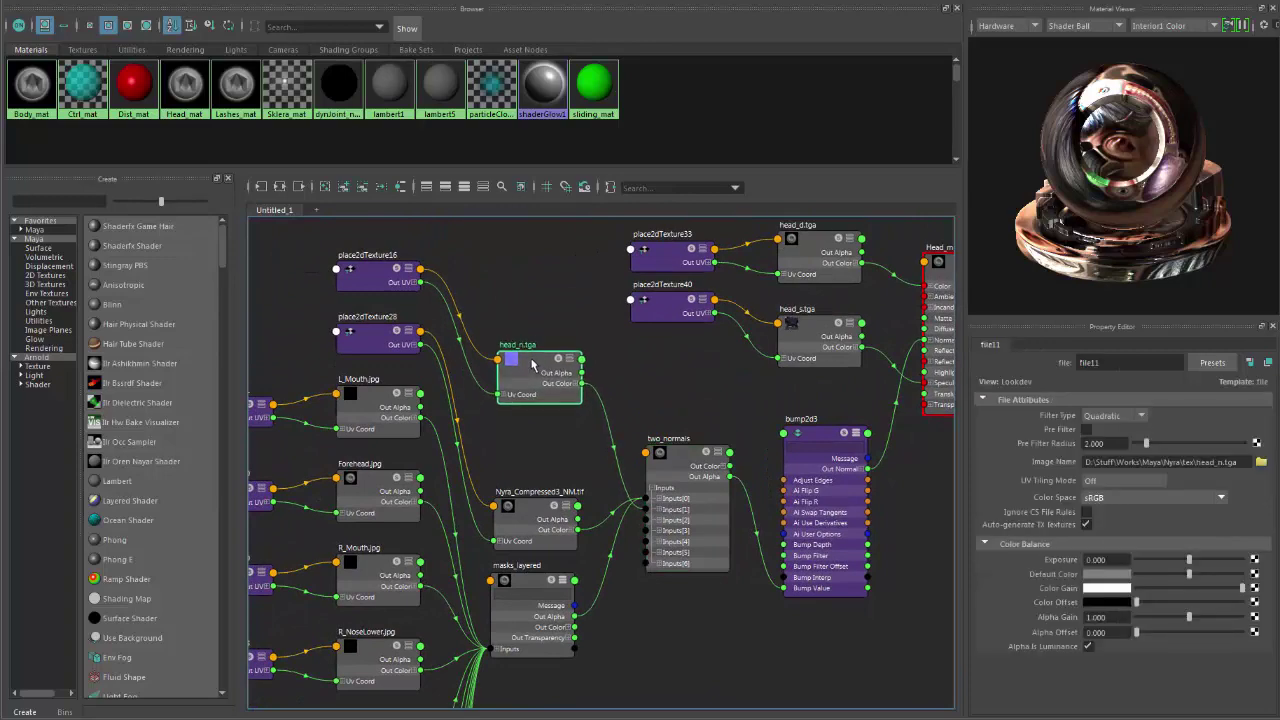
middle_click_drag(634, 384, 625, 346, "alt")
left_click_drag(525, 345, 530, 395)
left_click_drag(528, 481, 533, 285)
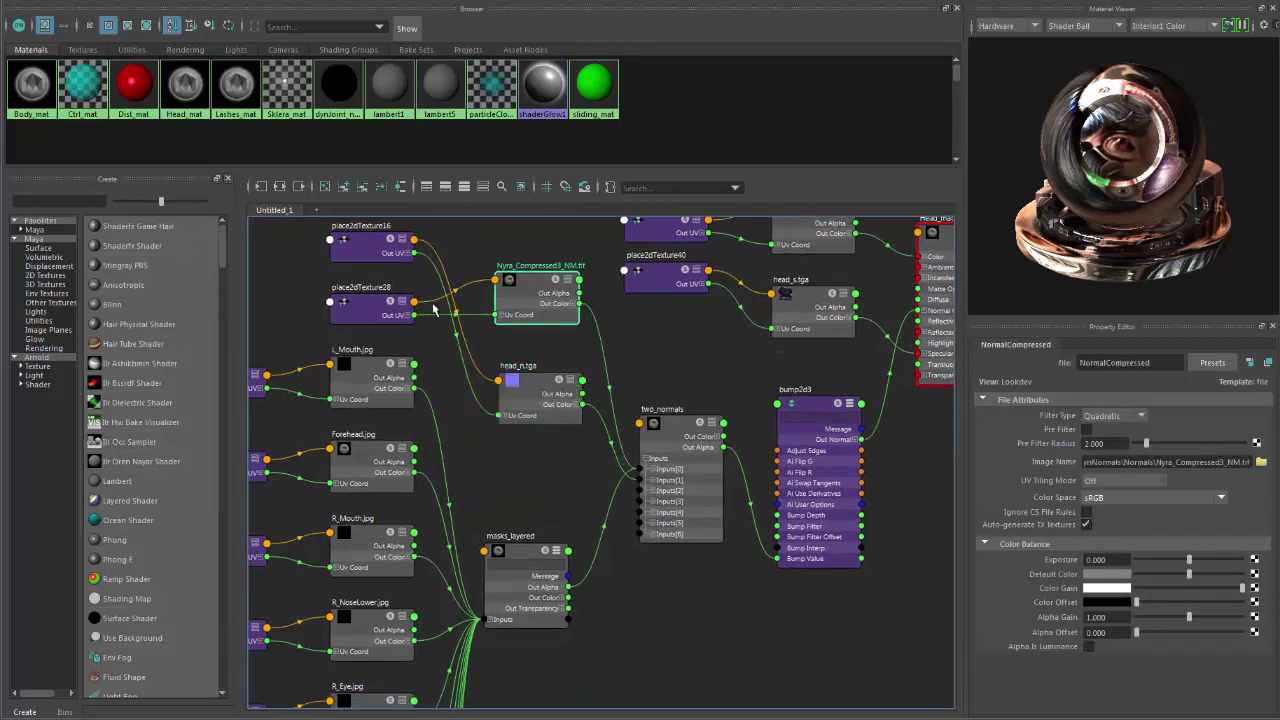
Step: Place place2dTexture28 above place2dTexture16 and line up Nyra_Compressed3_NM.tif and head_n.tga beside them
middle_click_drag(455, 298, 513, 395, "alt")
left_click_drag(420, 398, 424, 292)
left_click_drag(430, 350, 428, 402)
left_click_drag(608, 488, 592, 476)
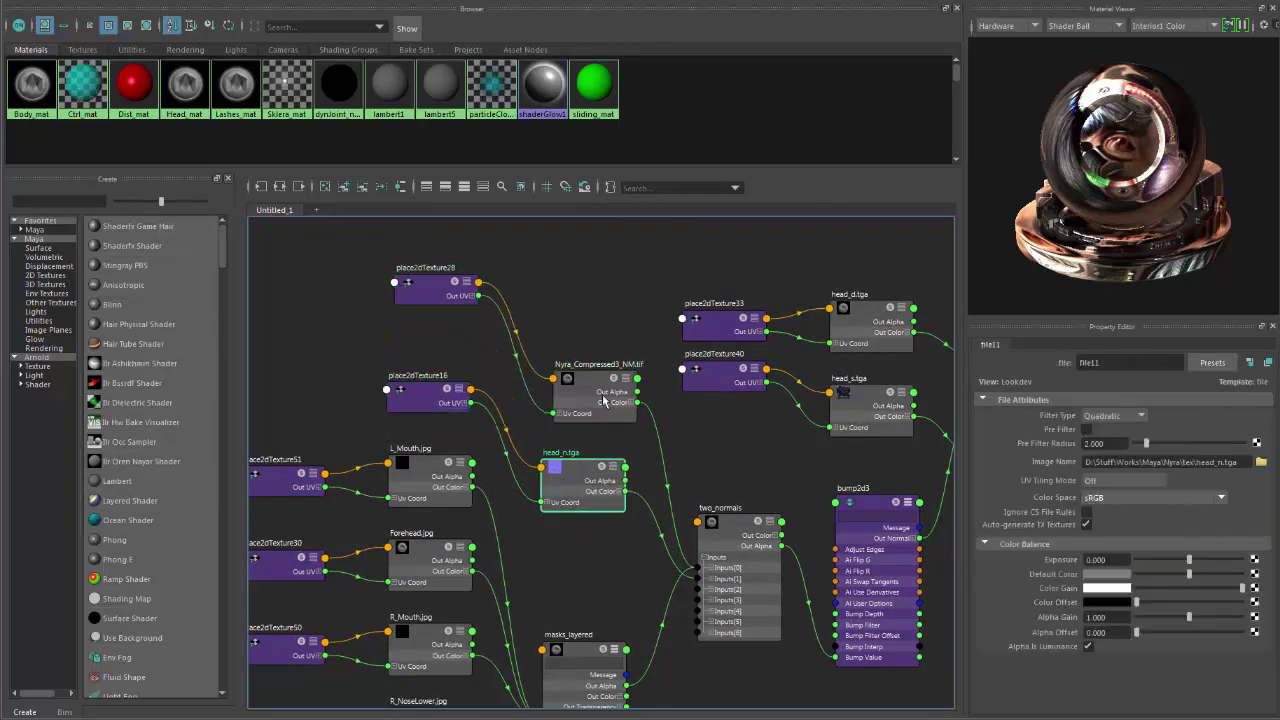
left_click(593, 365, "shift")
left_click_drag(593, 365, 579, 327)
left_click(586, 337)
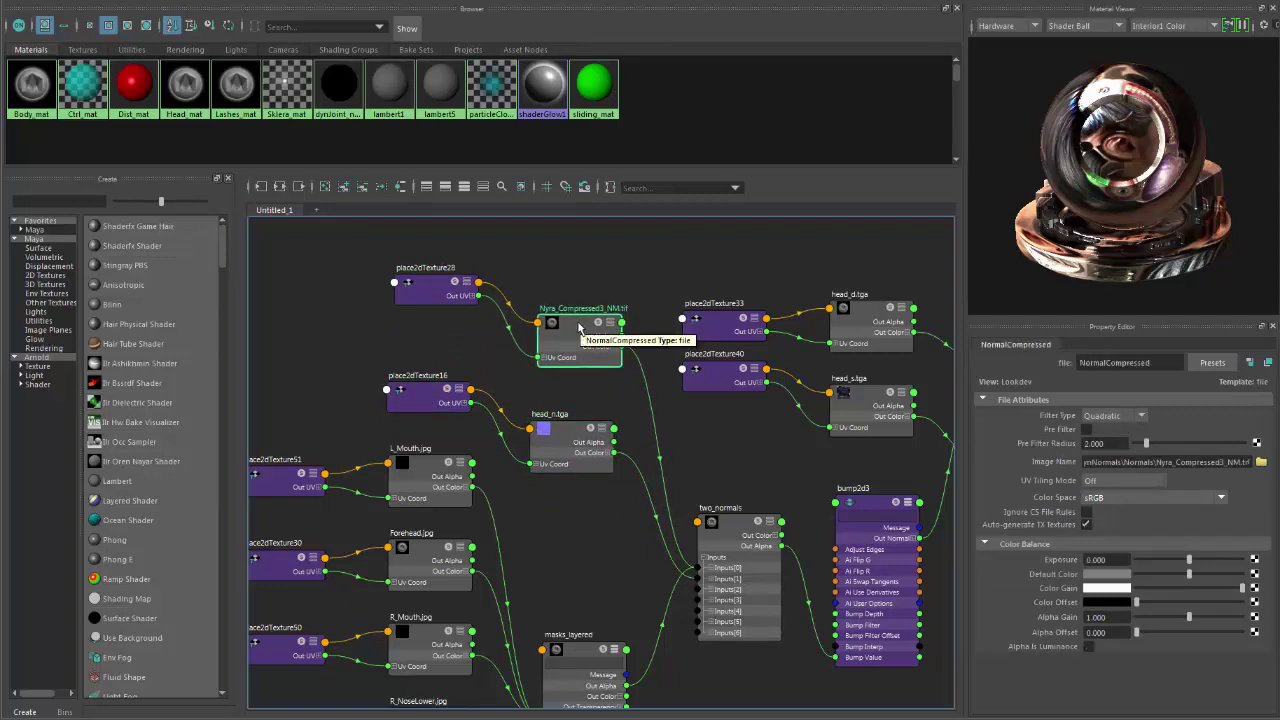
left_click_drag(578, 328, 567, 346)
Step: Move the masks_layered node up to sit beneath head_n.tga
middle_click_drag(622, 424, 621, 360, "alt")
left_click(576, 588)
left_click_drag(576, 588, 580, 487)
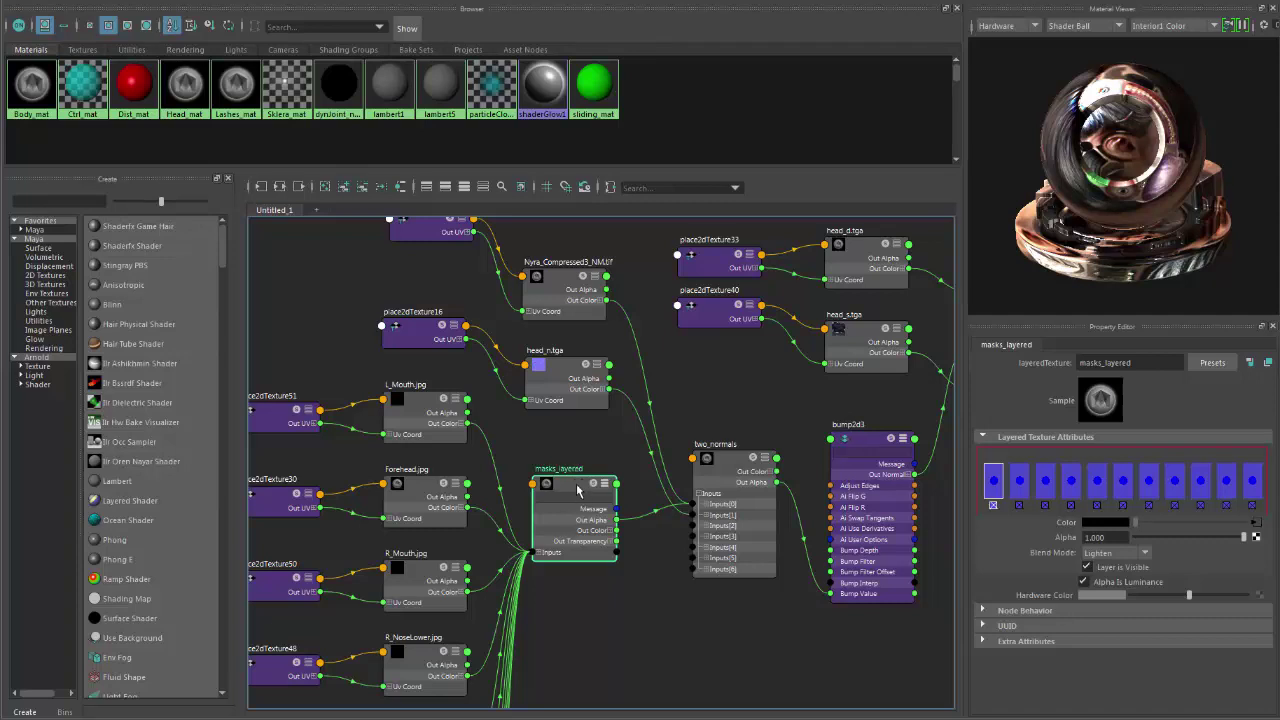
left_click_drag(575, 491, 575, 467)
Step: Place Nyra_Compressed3_NM.tif directly above masks_layered and move head_n.tga up above it
left_click_drag(541, 300, 551, 423)
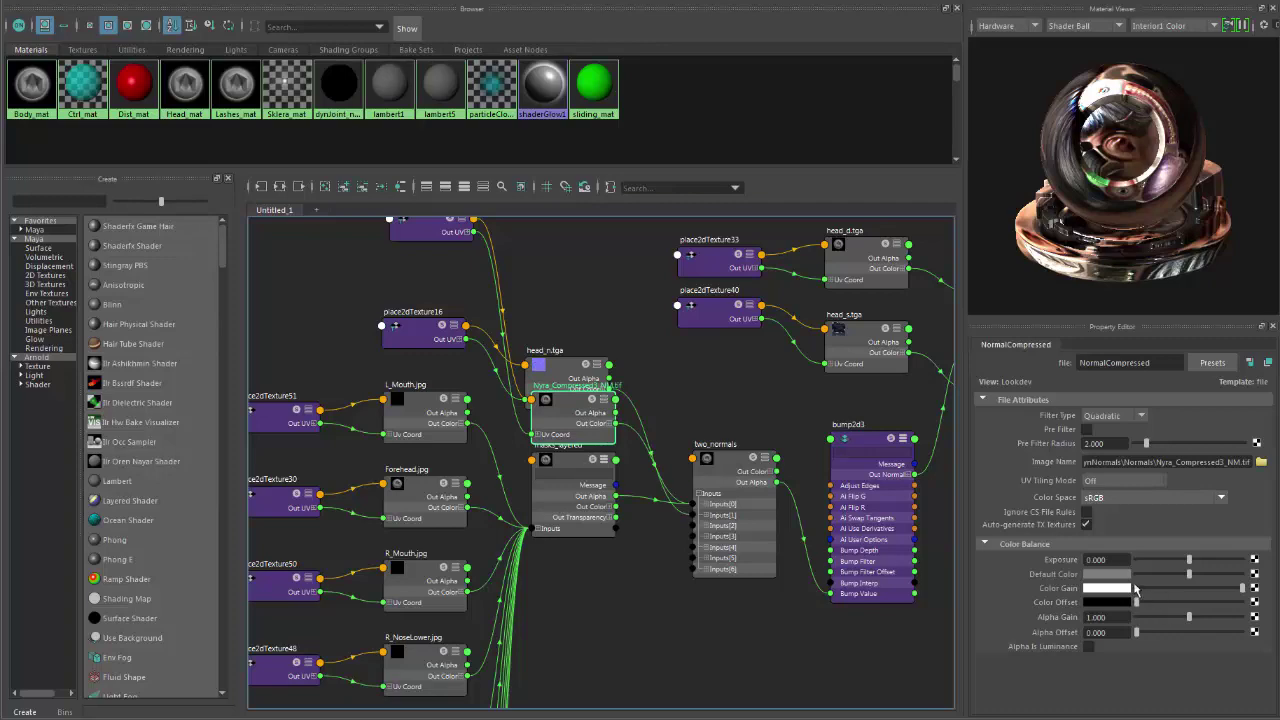
left_click_drag(565, 364, 566, 292)
left_click(563, 398)
scroll(710, 500, "up", 4)
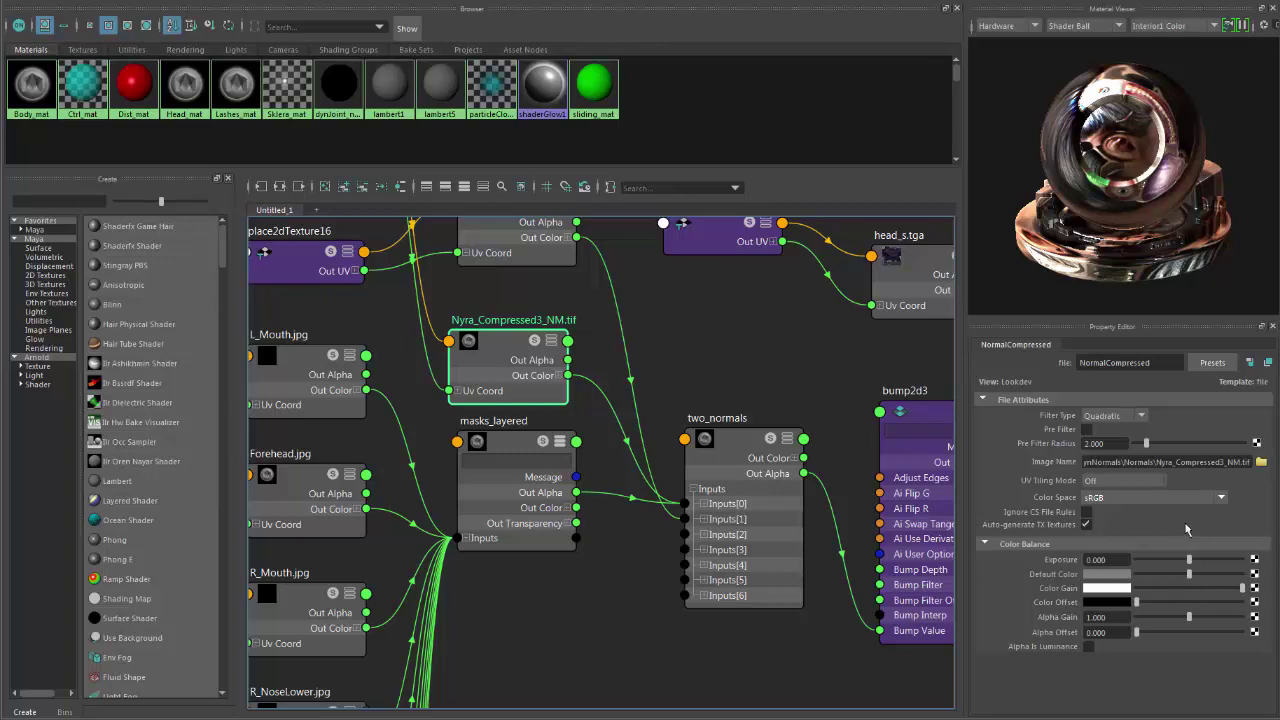
left_click_drag(515, 350, 536, 342)
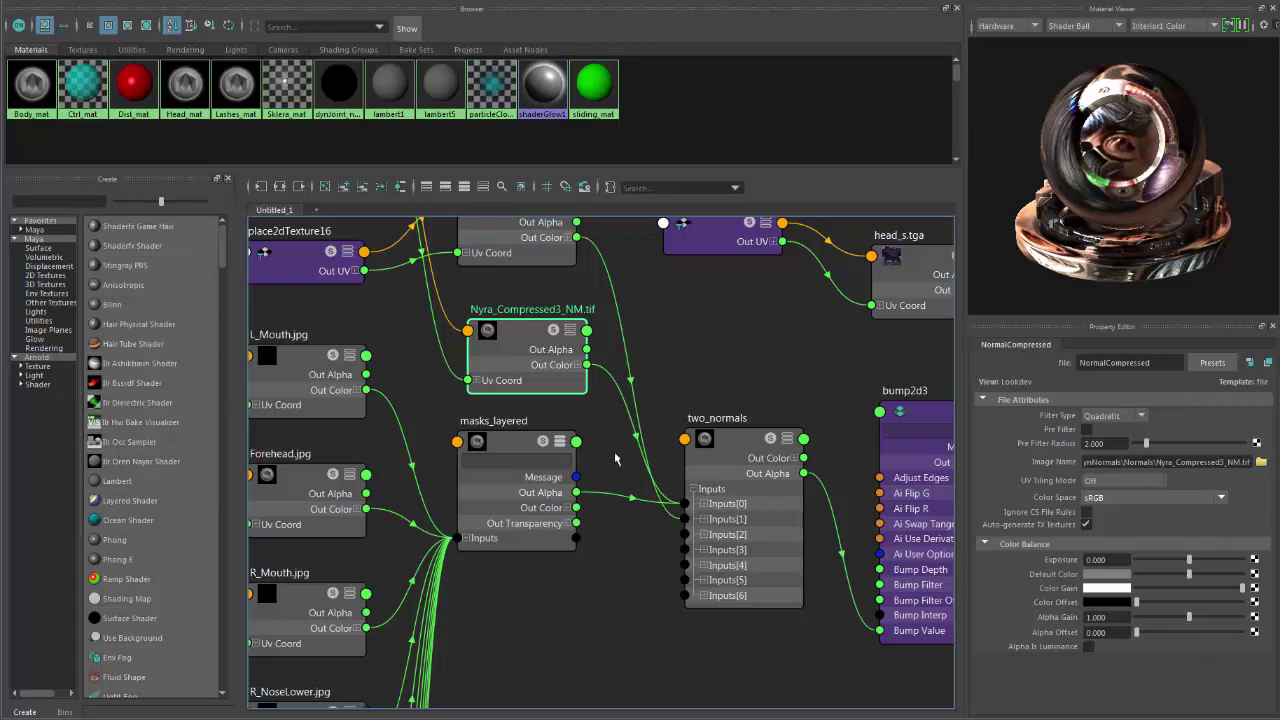
Step: Examine the first two layers of the two_normals layered texture and their Alpha settings
left_click(745, 442)
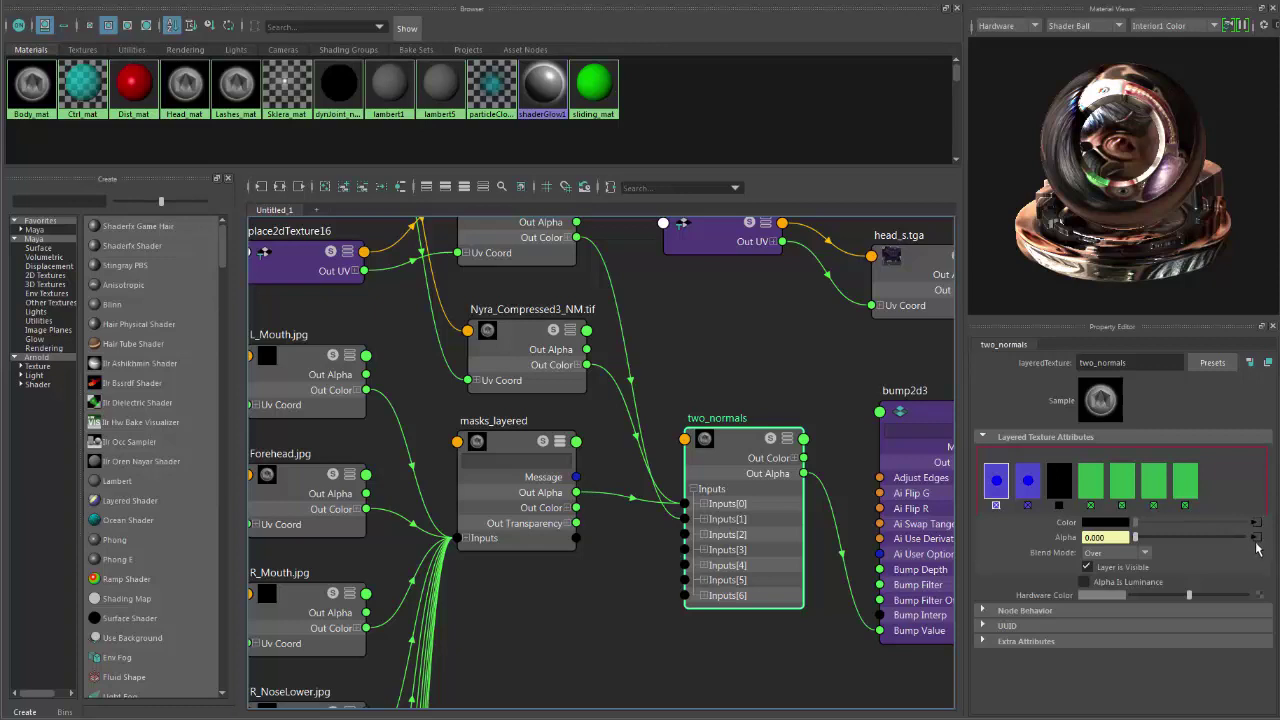
left_click(1040, 490)
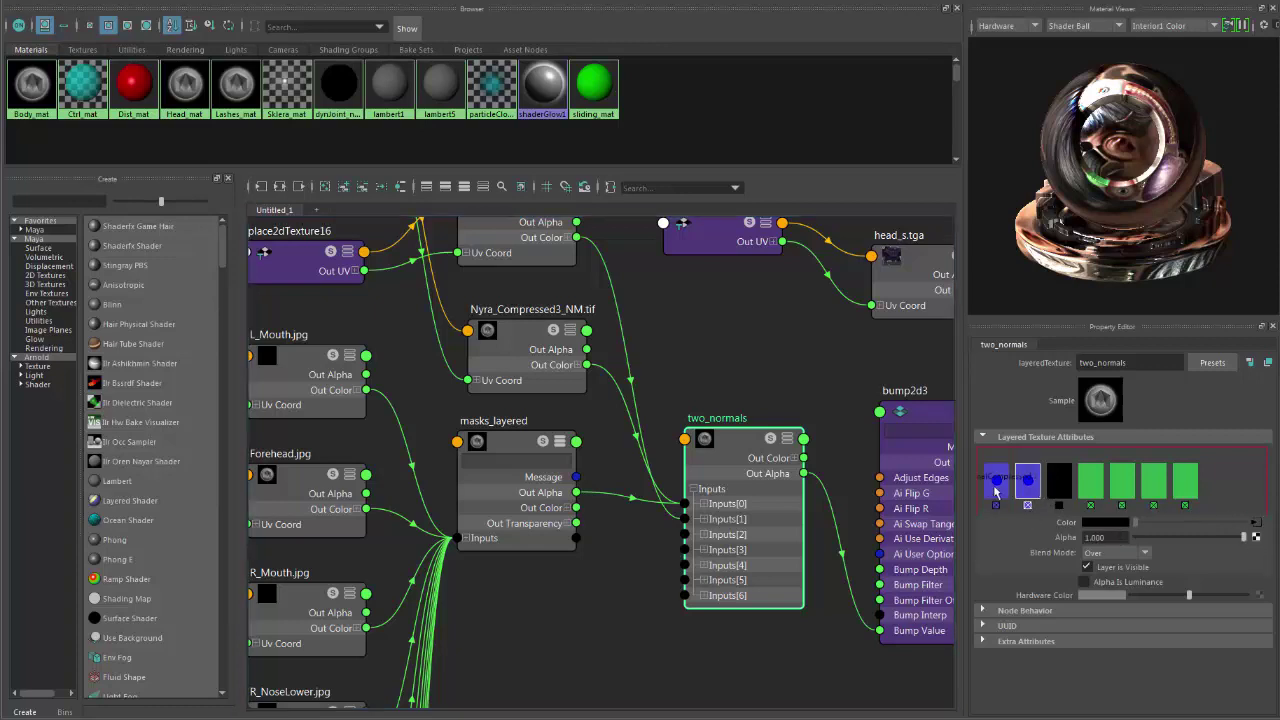
left_click(991, 487)
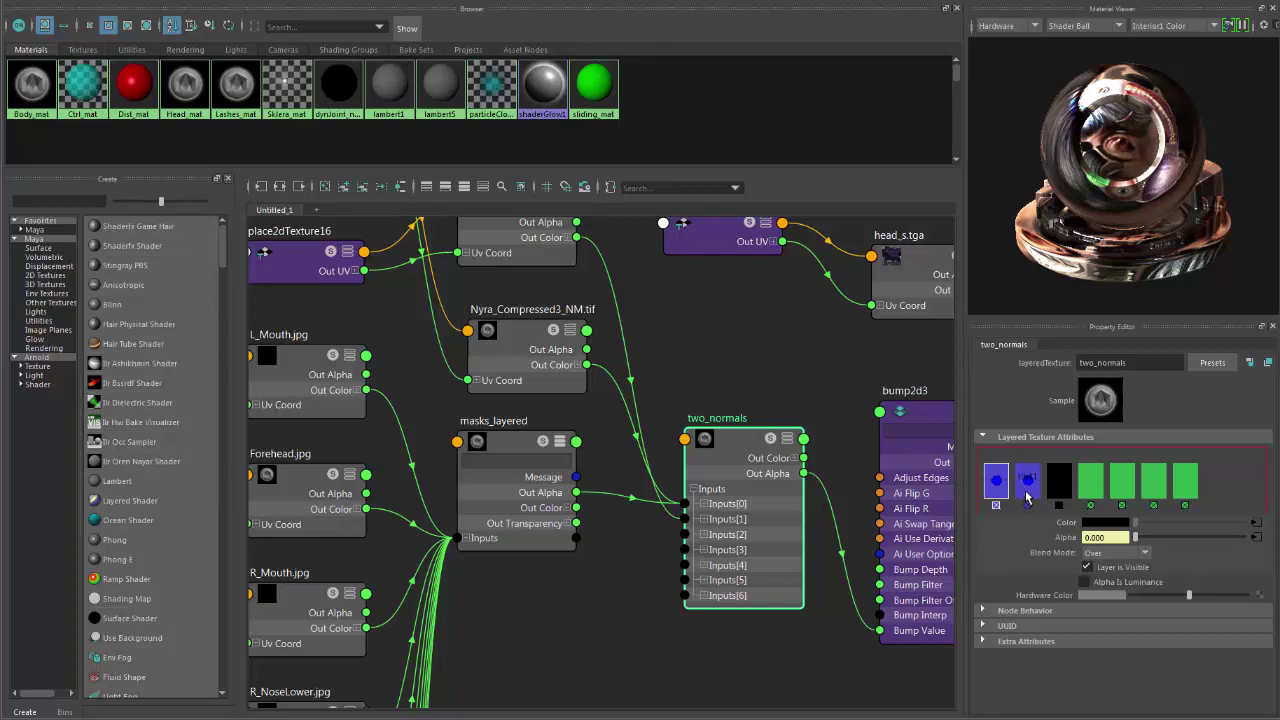
Step: Examine the masks_layered node and the facial mask textures connected to its inputs
left_click(516, 443)
middle_click_drag(516, 549, 651, 573, "alt")
right_click_drag(651, 573, 613, 532, "alt")
middle_click_drag(613, 532, 624, 500, "alt")
right_click_drag(655, 557, 569, 557, "alt")
middle_click_drag(594, 531, 582, 419, "alt")
right_click_drag(490, 424, 631, 451, "alt")
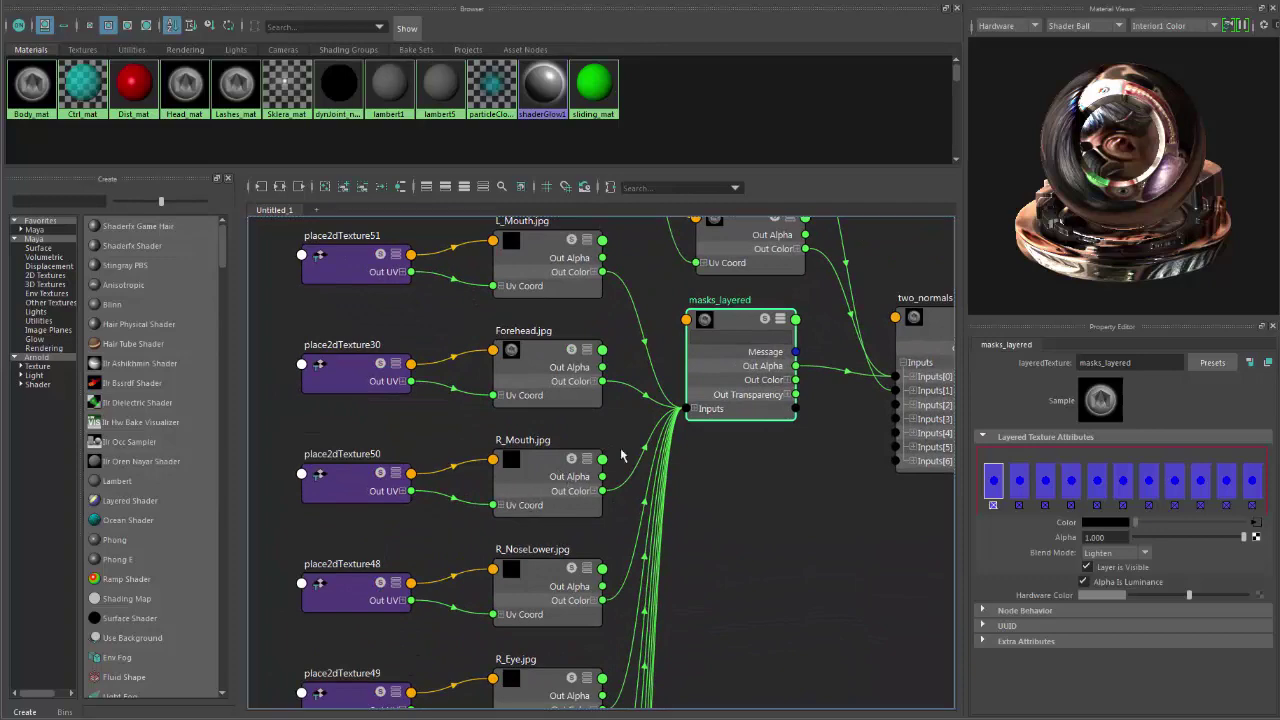
middle_click_drag(821, 484, 714, 541, "alt")
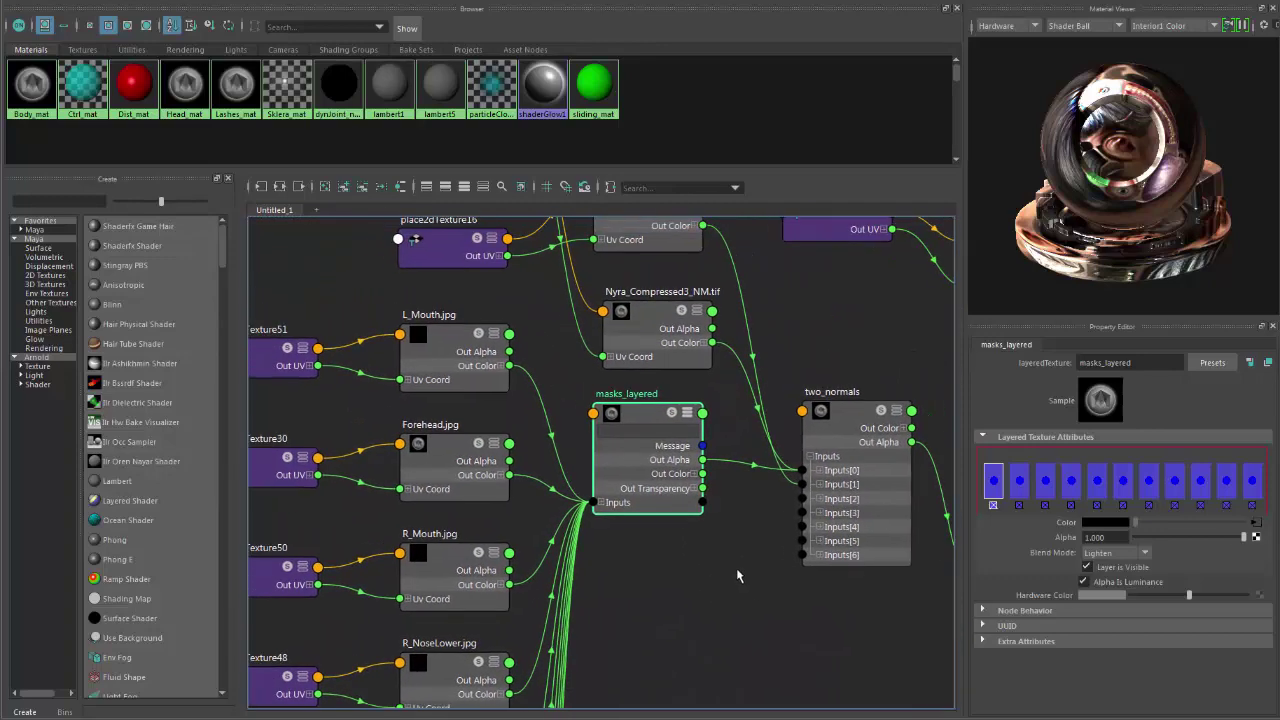
middle_click_drag(737, 576, 716, 523, "alt")
Step: Check the image path of the Forehead.jpg node and open its folder D:\Stuff\Works\Maya\Nyra\DynNormals\Masks in Windows Explorer
left_click(449, 381)
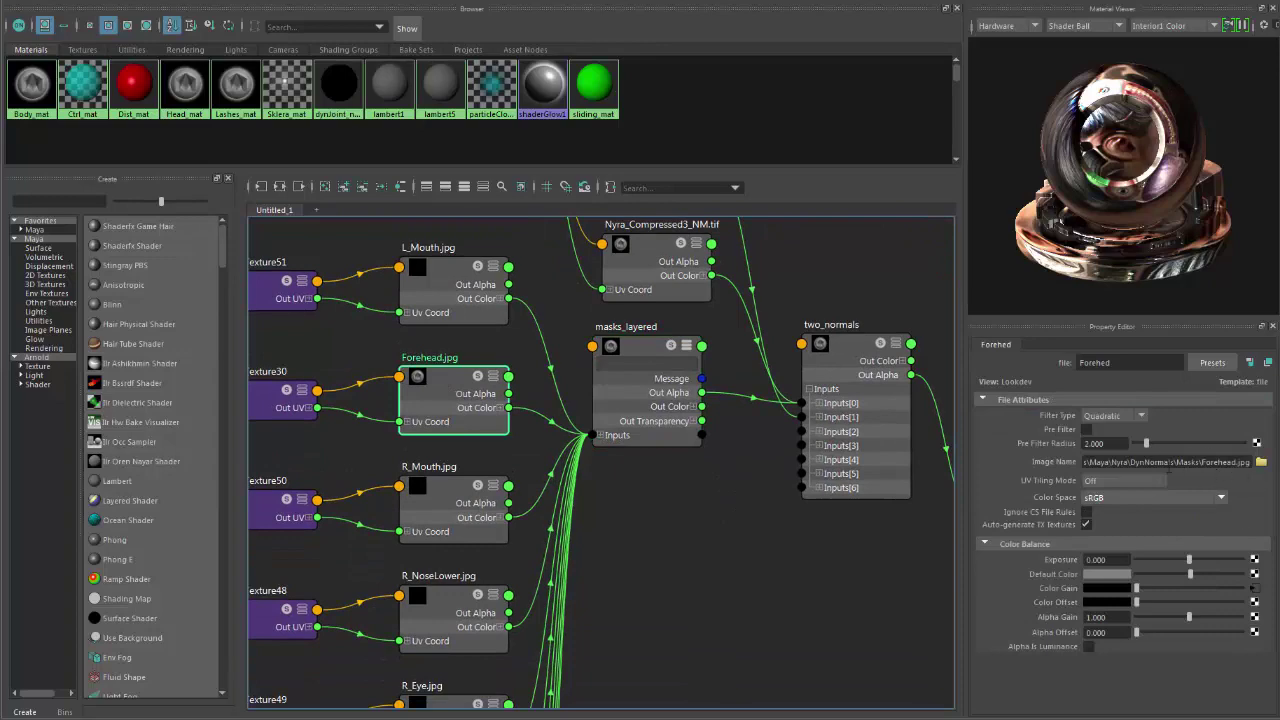
key("super")
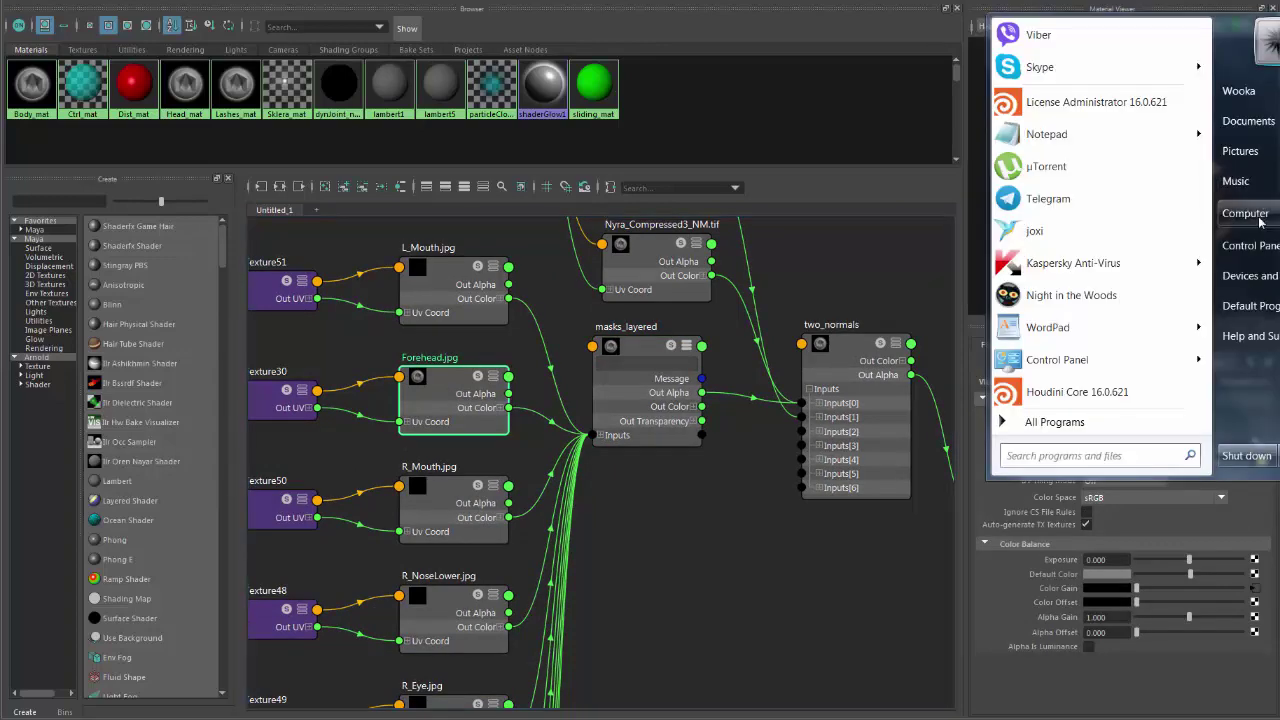
left_click(1243, 209)
double_click(1010, 105)
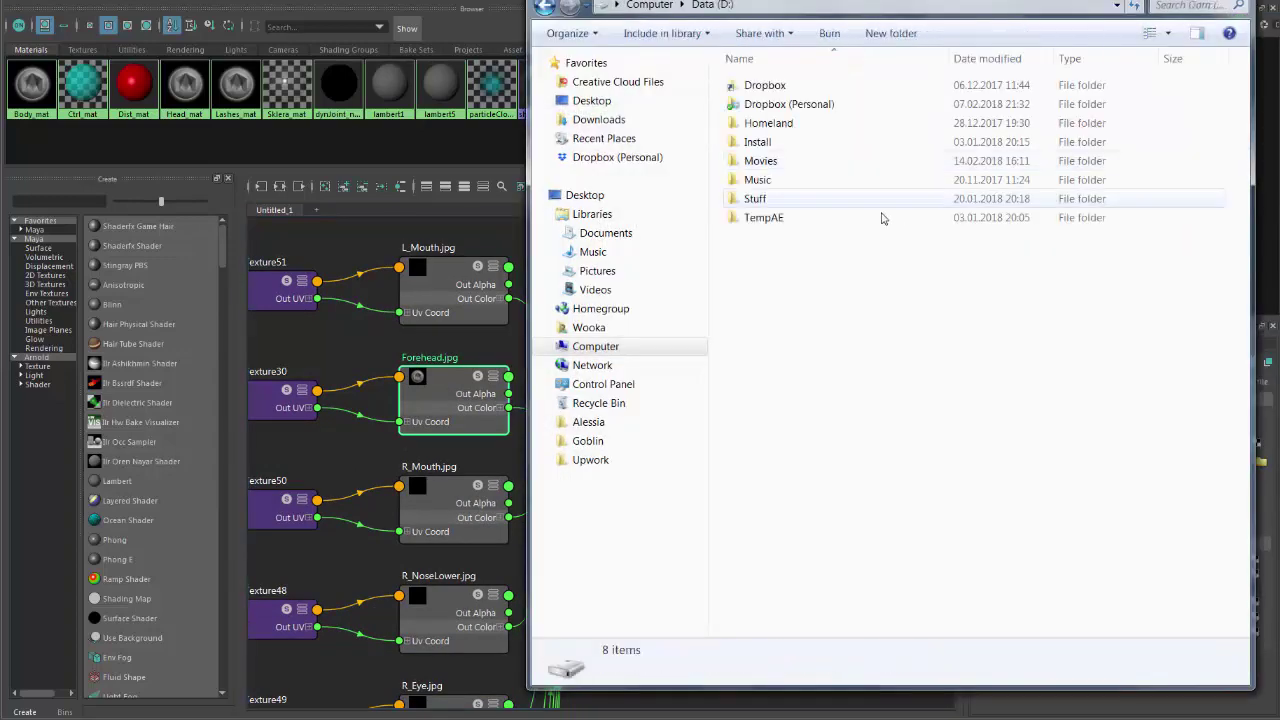
double_click(789, 198)
left_click(783, 220)
double_click(783, 220)
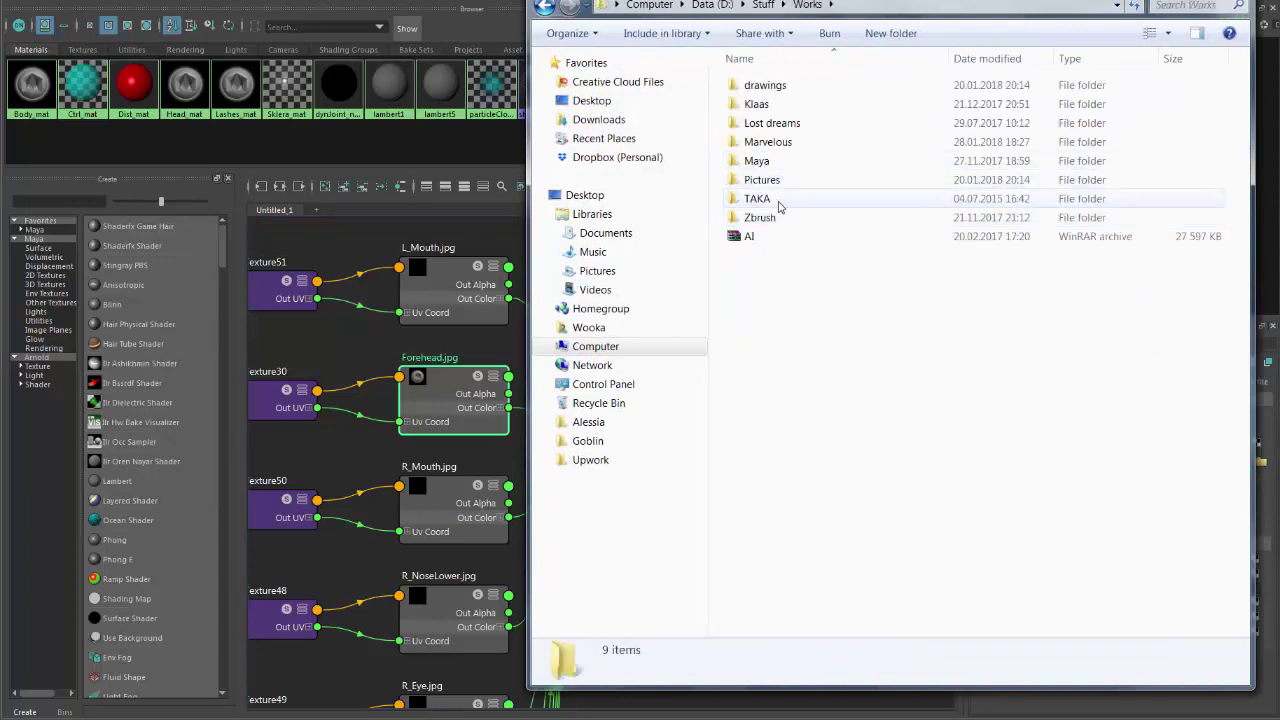
double_click(774, 165)
double_click(780, 274)
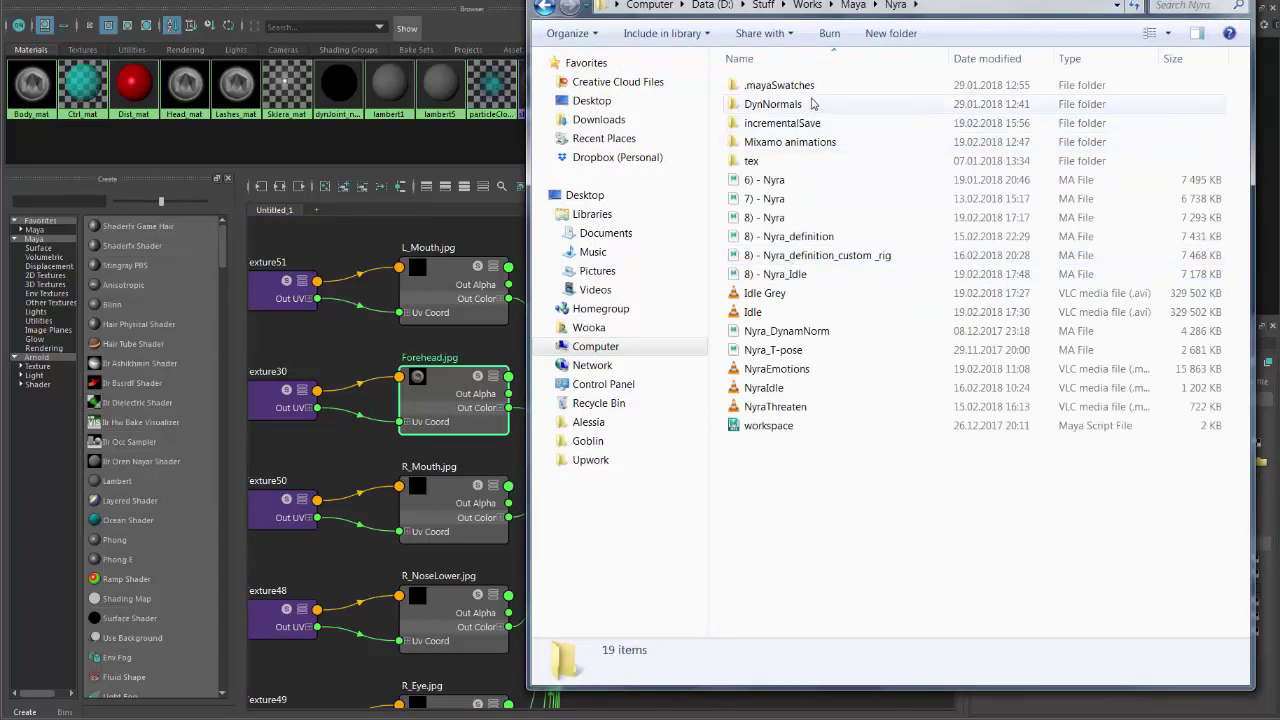
double_click(863, 104)
double_click(863, 104)
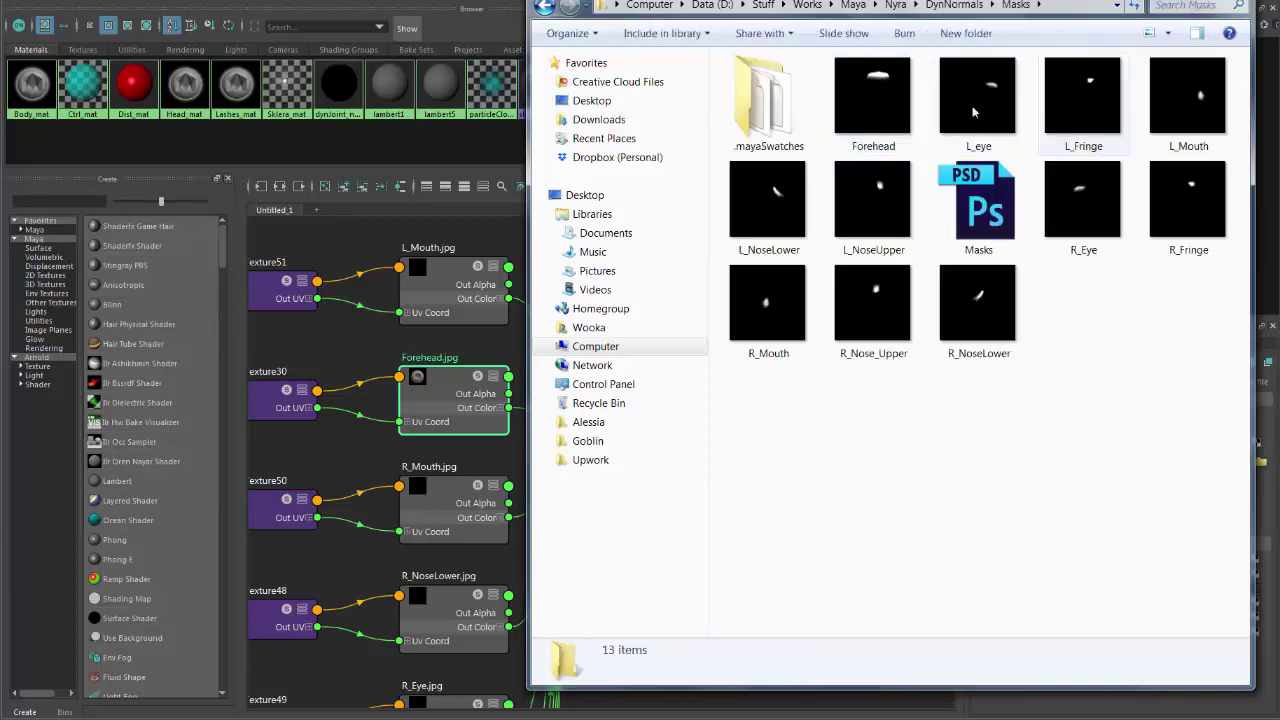
Step: Open the Forehead mask image for viewing, and close both the image and the folder to return to Hypershade
left_click(862, 103)
double_click(885, 106)
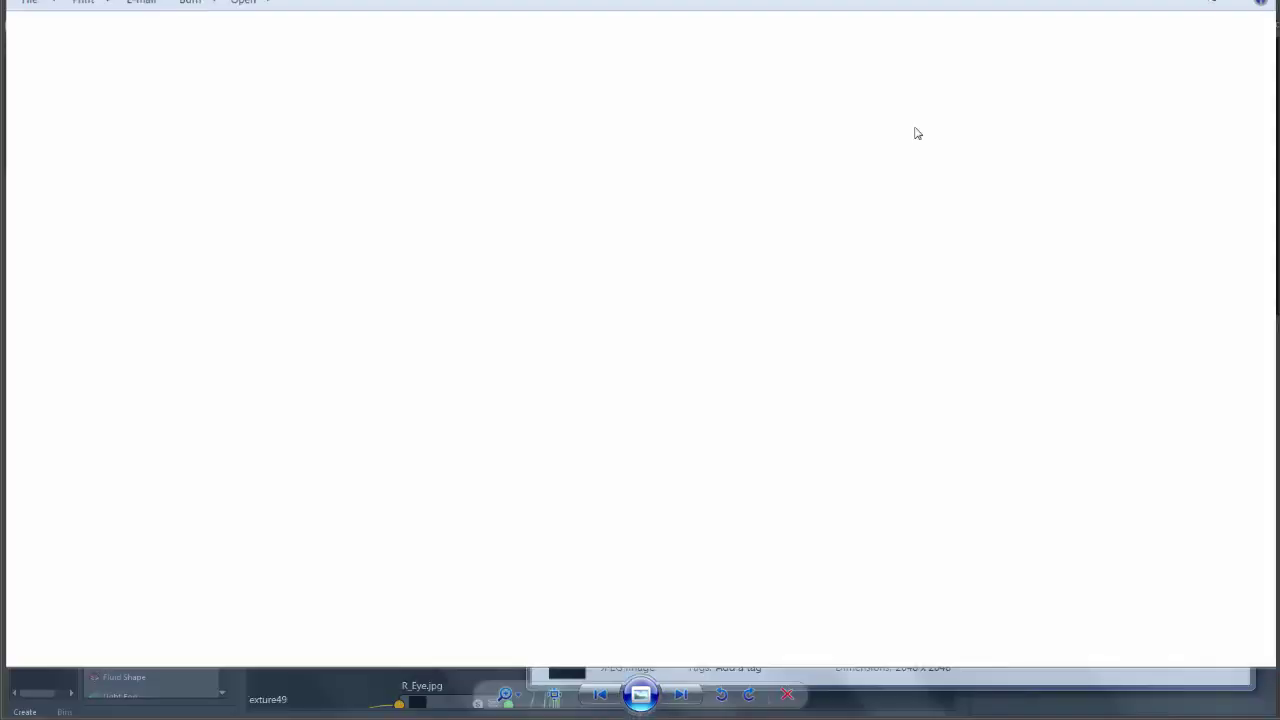
key("alt+F4")
left_click(1248, 2)
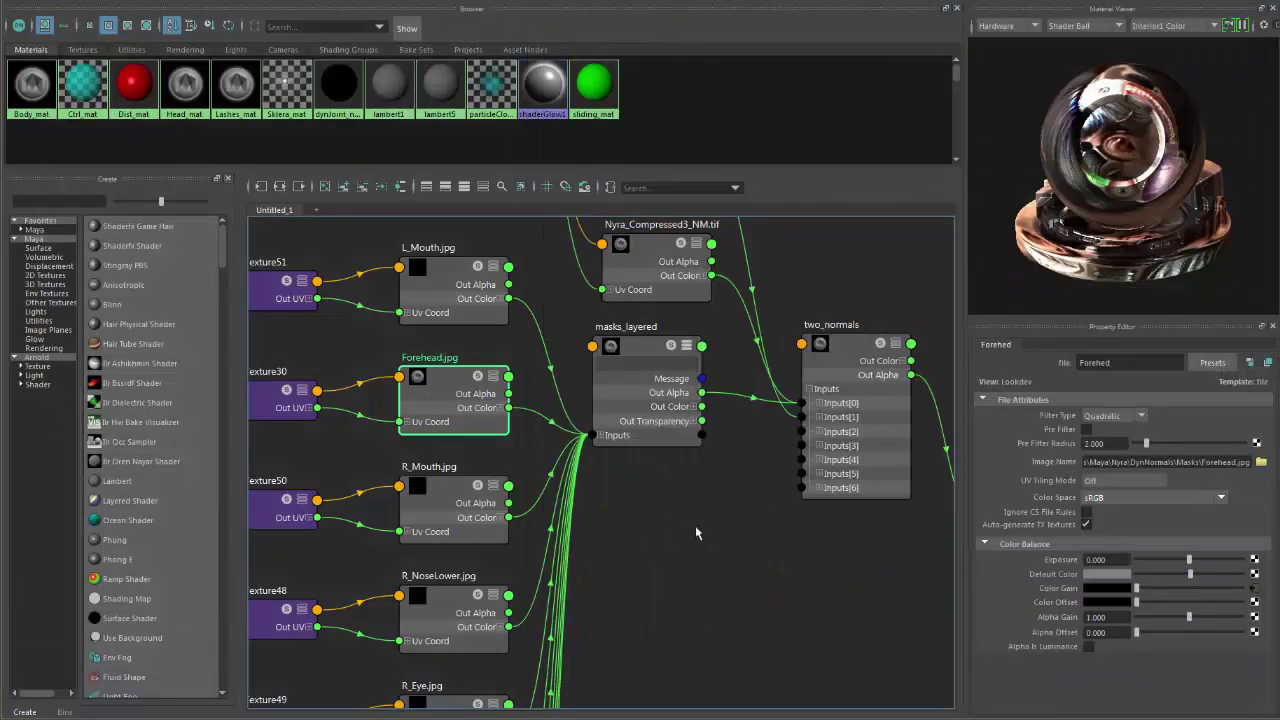
Step: Reposition masks_layered between the mask textures and two_normals, and expand its Inputs list
middle_click_drag(700, 535, 633, 570, "alt")
left_click_drag(585, 378, 597, 433)
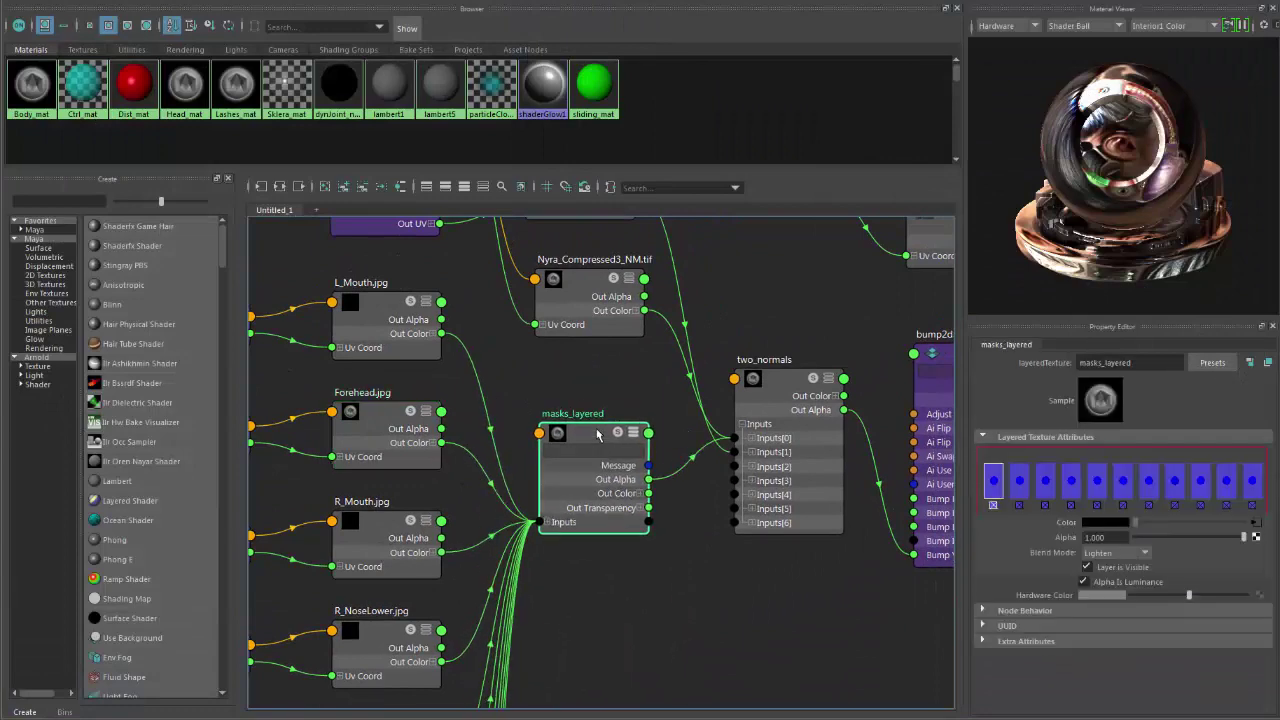
middle_click_drag(597, 433, 598, 418, "alt")
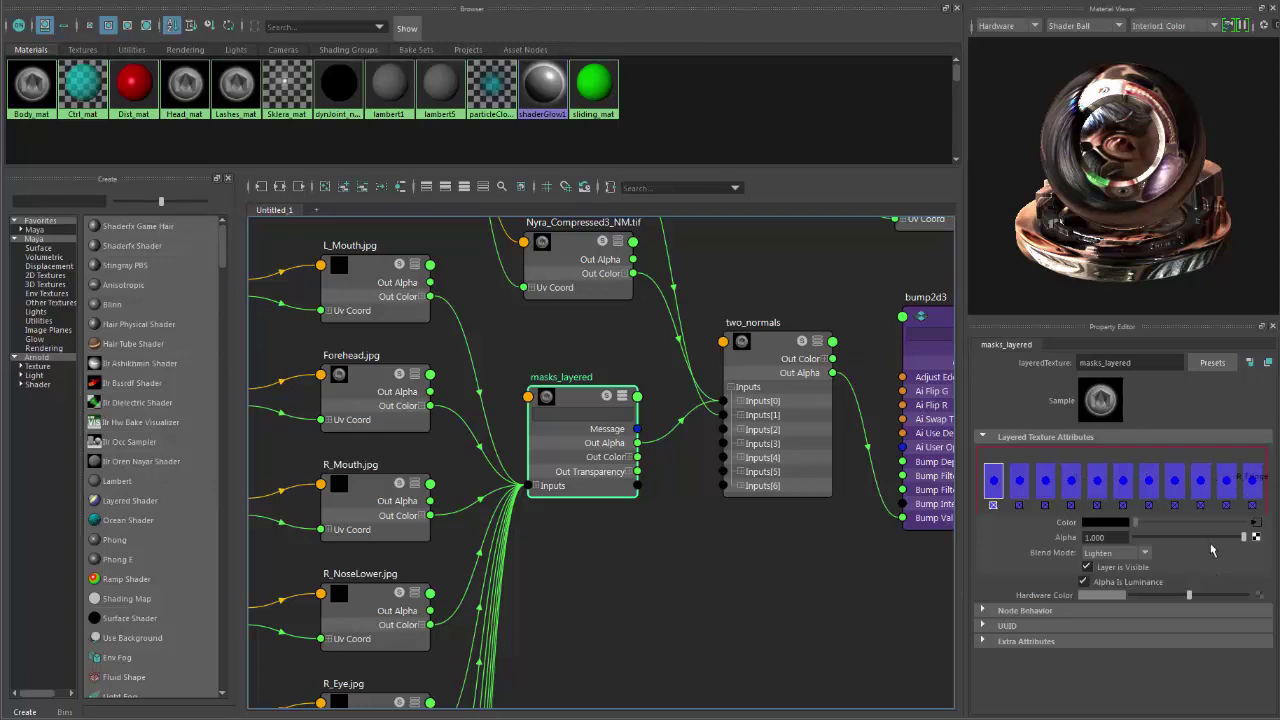
left_click_drag(566, 402, 568, 389)
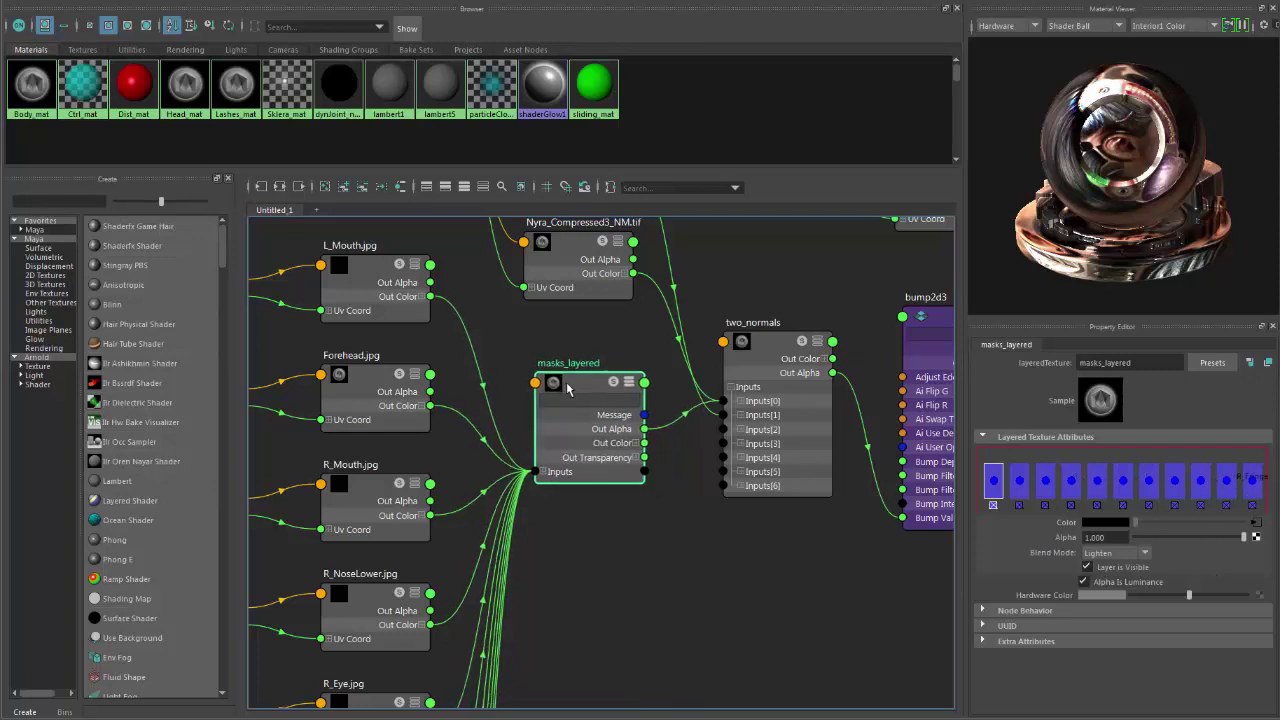
left_click(543, 472)
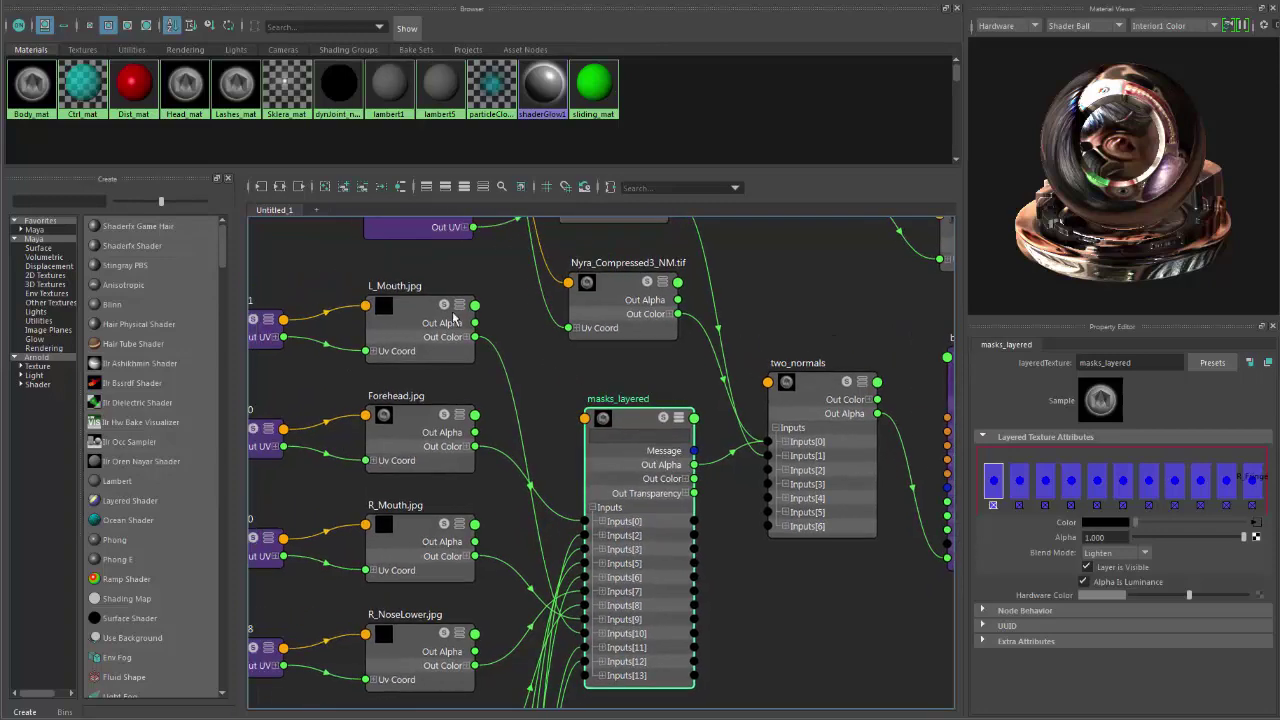
Step: Review the L_Mouth.jpg node and several mask layers of masks_layered, and shift masks_layered slightly up towards the mask textures
left_click(400, 308)
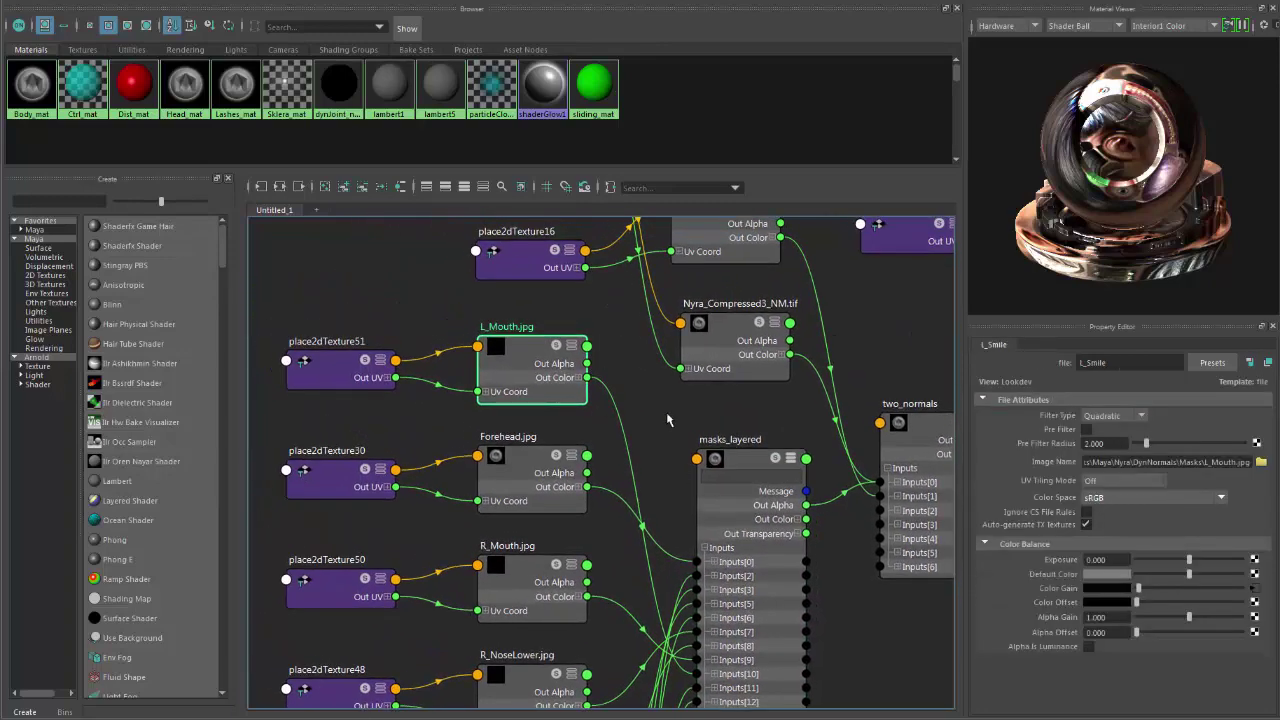
middle_click_drag(614, 515, 470, 360, "alt")
left_click(592, 320)
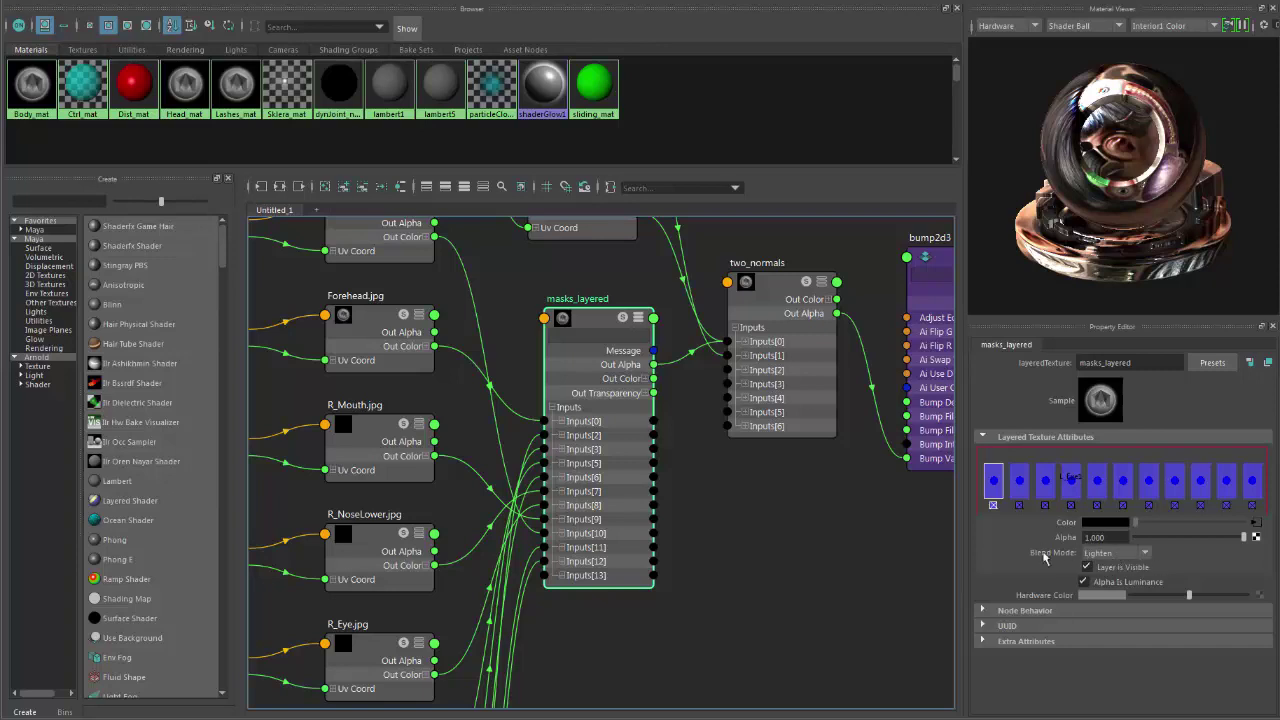
left_click(1019, 480)
left_click(1123, 482)
left_click(1148, 482)
left_click(995, 484)
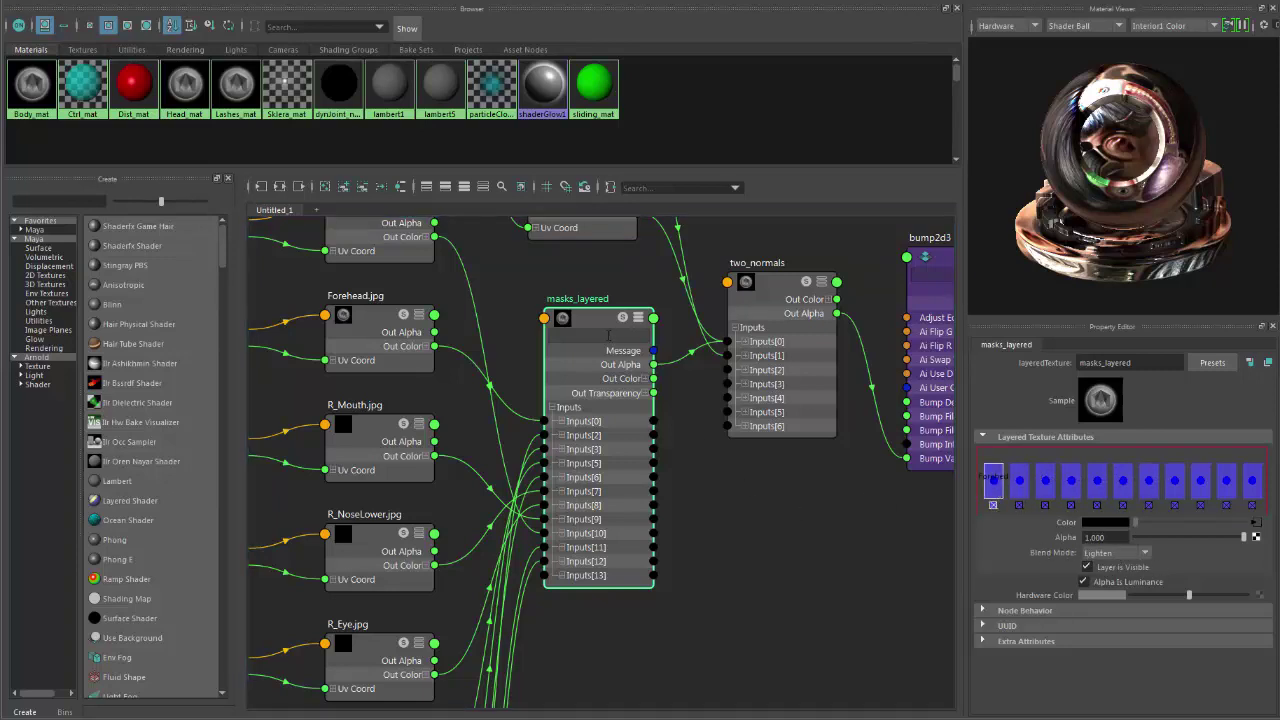
left_click_drag(602, 340, 568, 297)
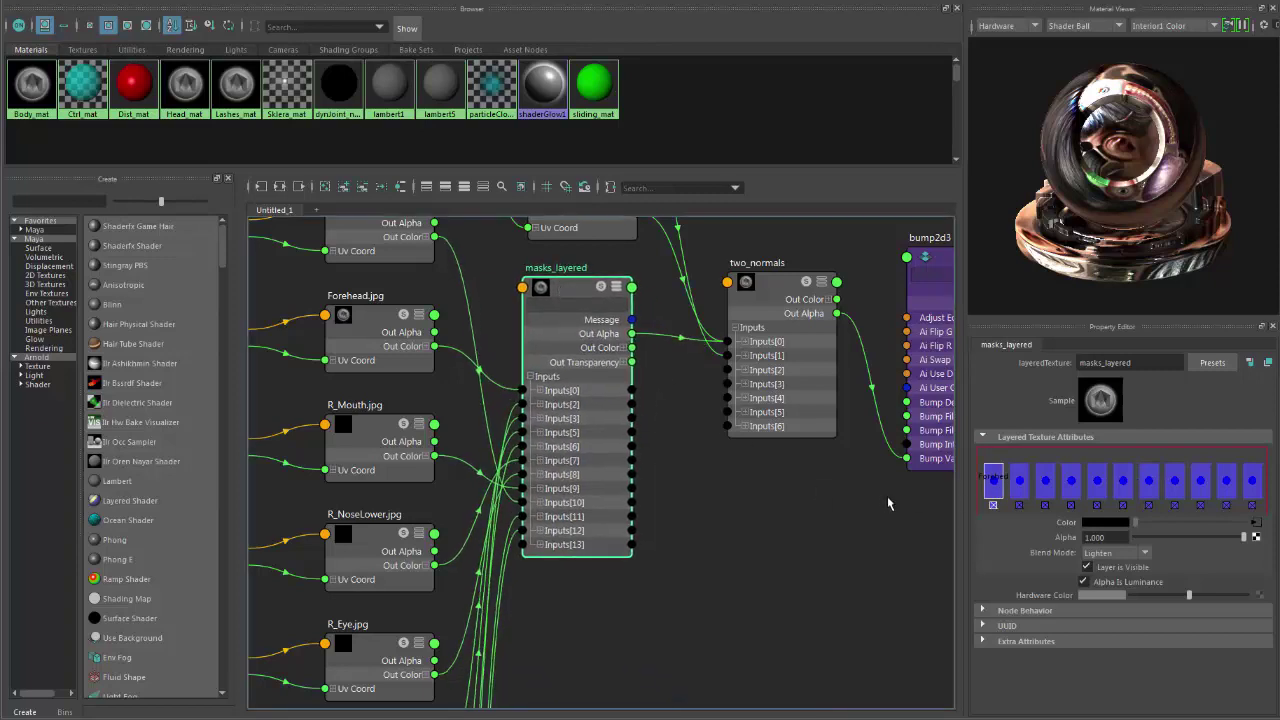
Step: Try adjusting Color Gain R, G and B of the Forehead.jpg mask to preview the forehead wrinkles in the viewport
left_click(377, 317)
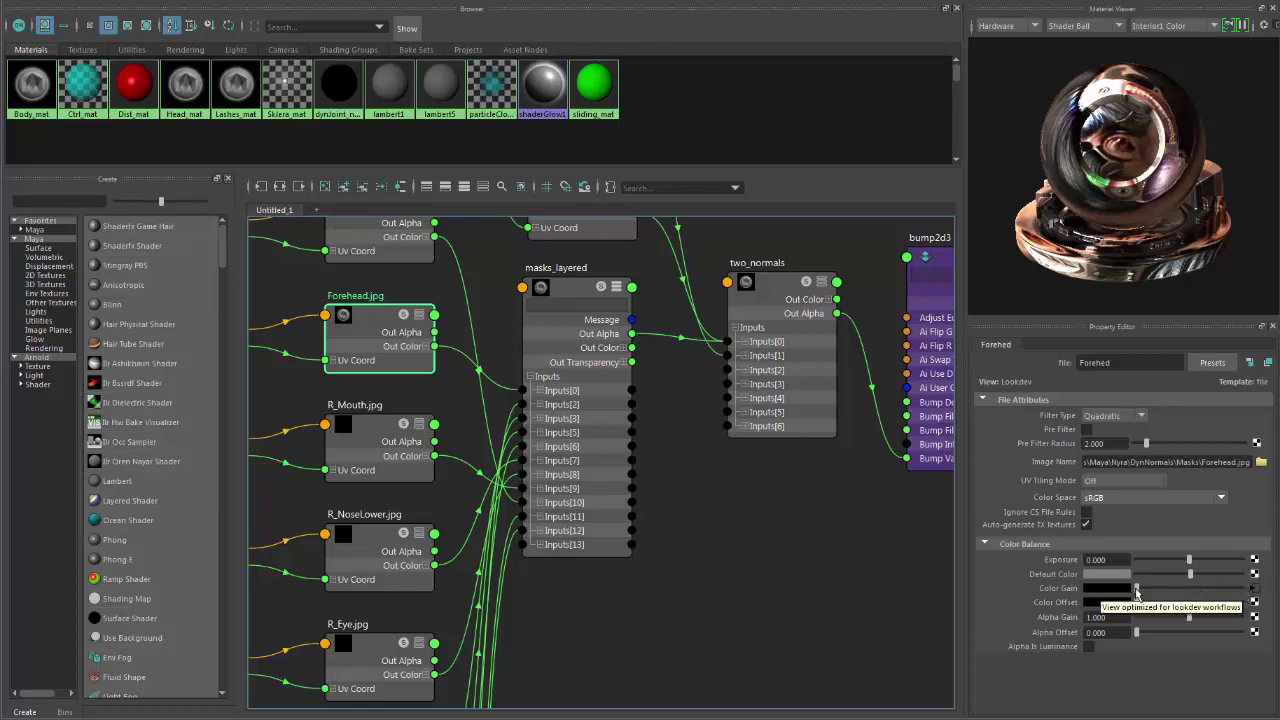
mouse_move(1136, 590)
left_mouse_down()
mouse_move(1245, 592)
mouse_move(1115, 598)
left_mouse_up()
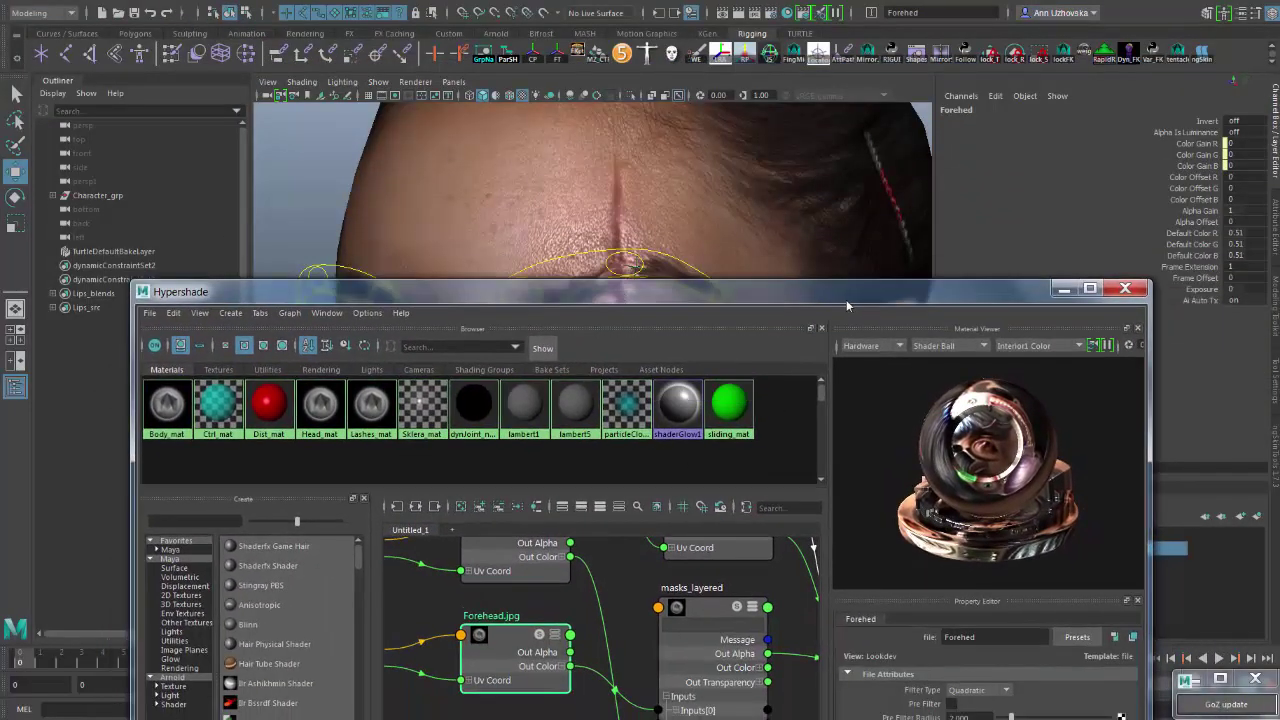
left_click_drag(818, 304, 760, 372)
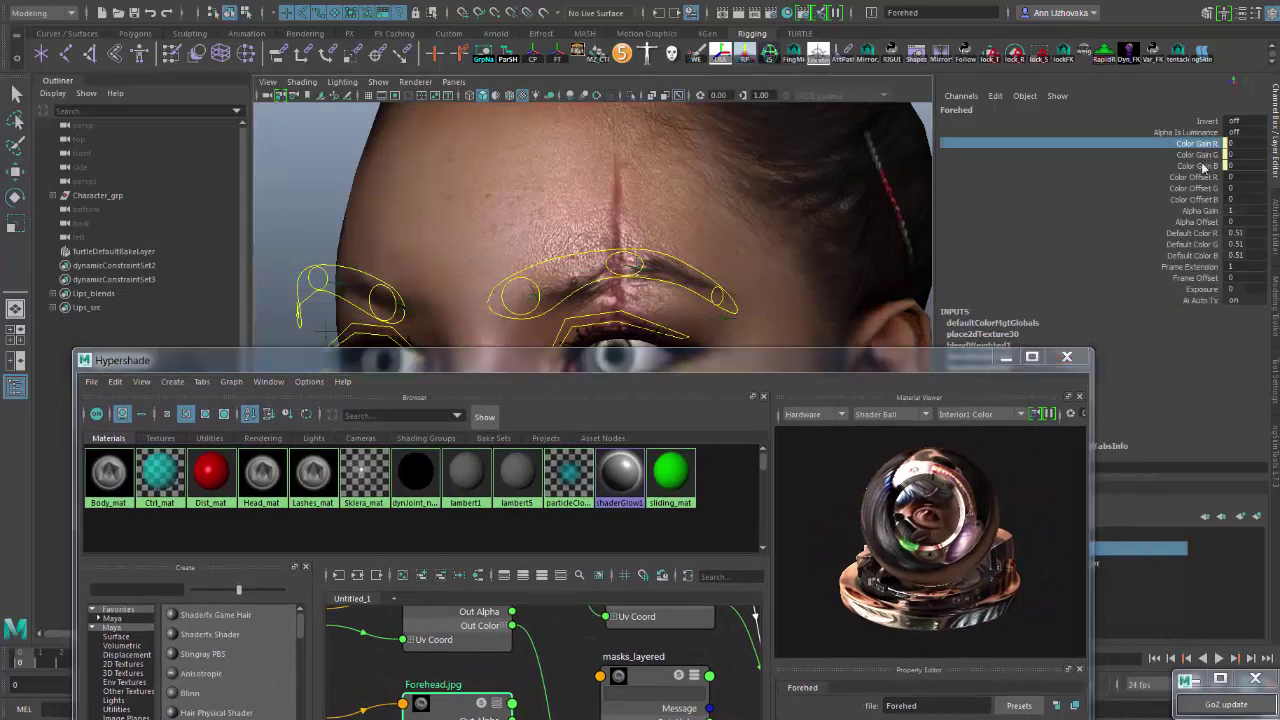
left_click_drag(1205, 143, 1205, 166)
left_click_drag(677, 201, 728, 228, "alt")
mouse_move(638, 178)
middle_mouse_down()
mouse_move(671, 174)
mouse_move(620, 184)
mouse_move(660, 184)
mouse_move(640, 187)
mouse_move(650, 192)
middle_mouse_up()
left_click_drag(867, 363, 916, 30)
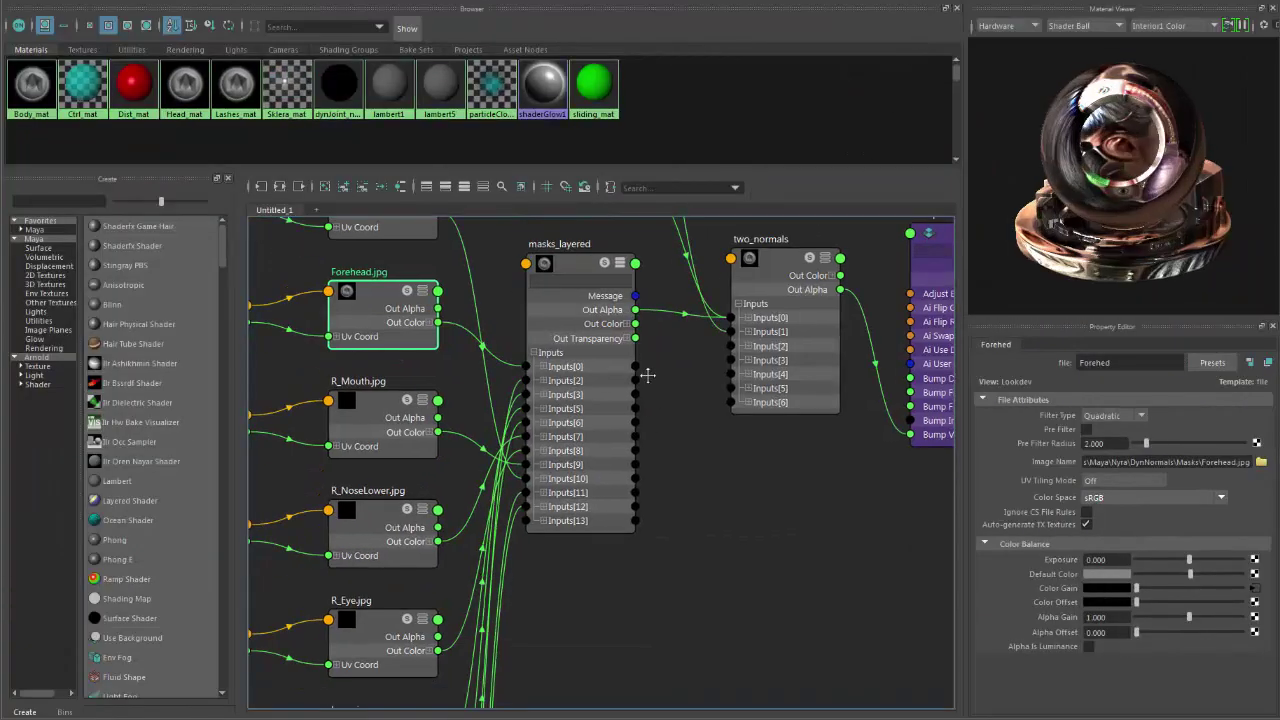
Step: Check the other mask file nodes, including R_Smile, and return to a view of the character's face
scroll(647, 378, "down", 4)
left_click(456, 360)
left_click(462, 450)
left_click(463, 525)
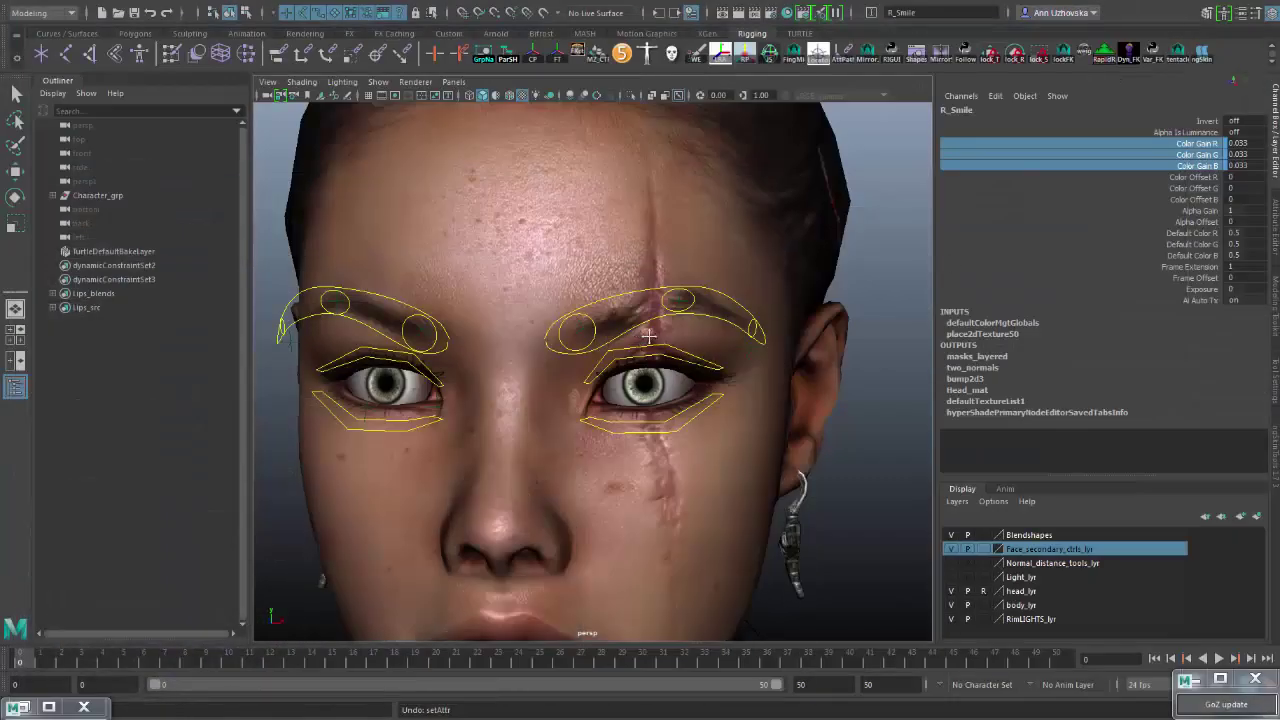
scroll(635, 335, "up", 6)
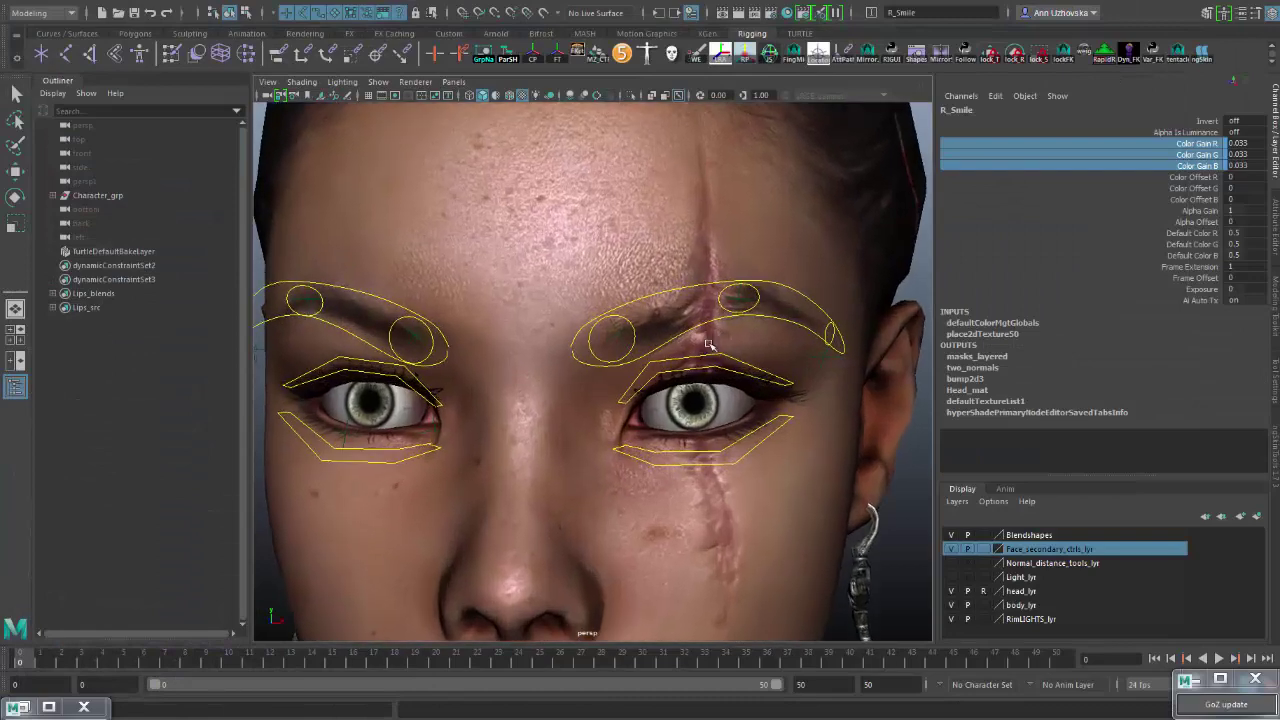
scroll(641, 331, "down", 3)
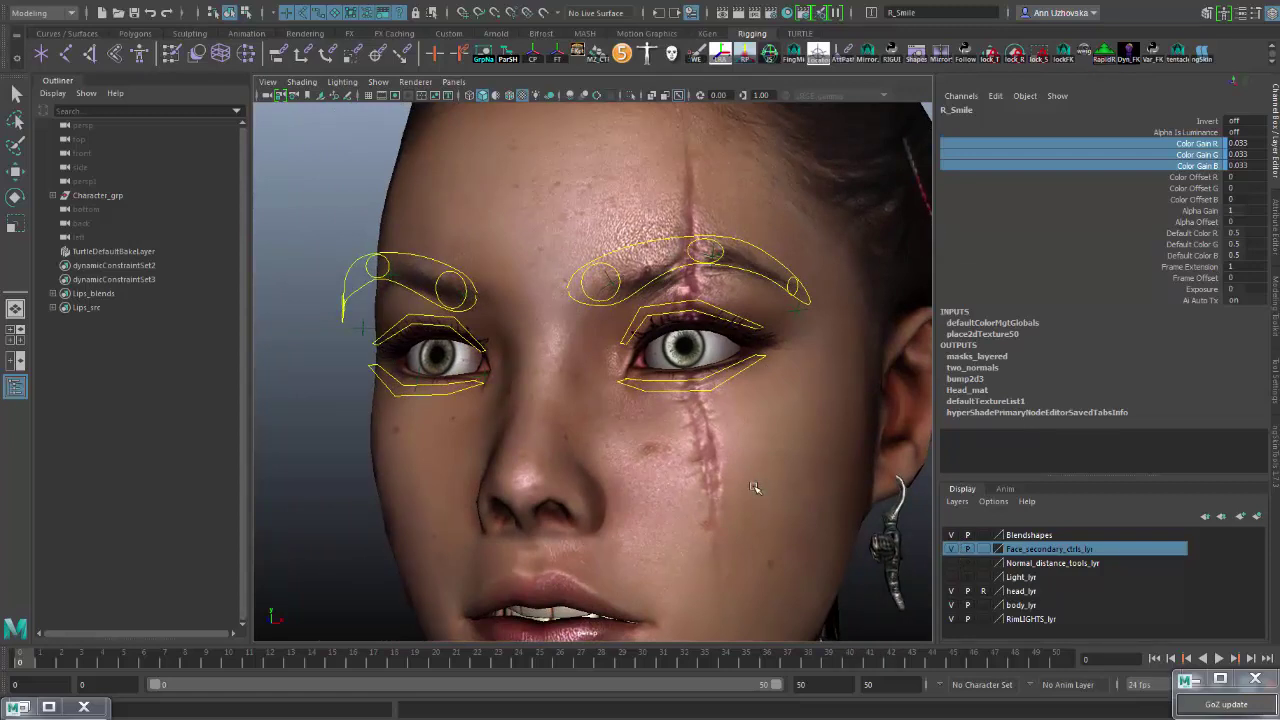
Step: Show the Normal_distance_tools_lyr layer and frame the distance measuring tools around the nose, eyes and cheeks
left_click(952, 564)
left_click_drag(664, 492, 735, 492, "alt")
left_click_drag(529, 466, 736, 488, "alt")
right_click_drag(785, 483, 776, 538, "alt")
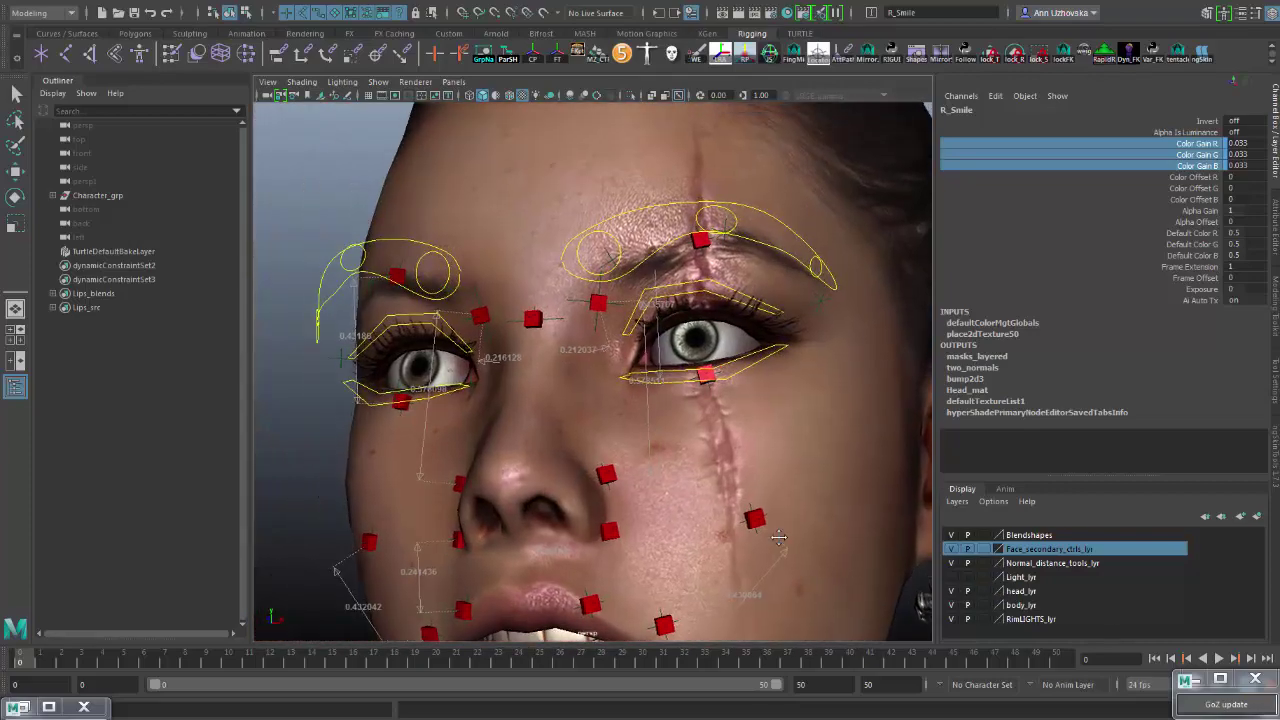
middle_click_drag(766, 484, 746, 539, "alt")
Step: Select the Head mesh and examine how the distance tool markers sit on it around the brows and eyes
left_click(753, 508)
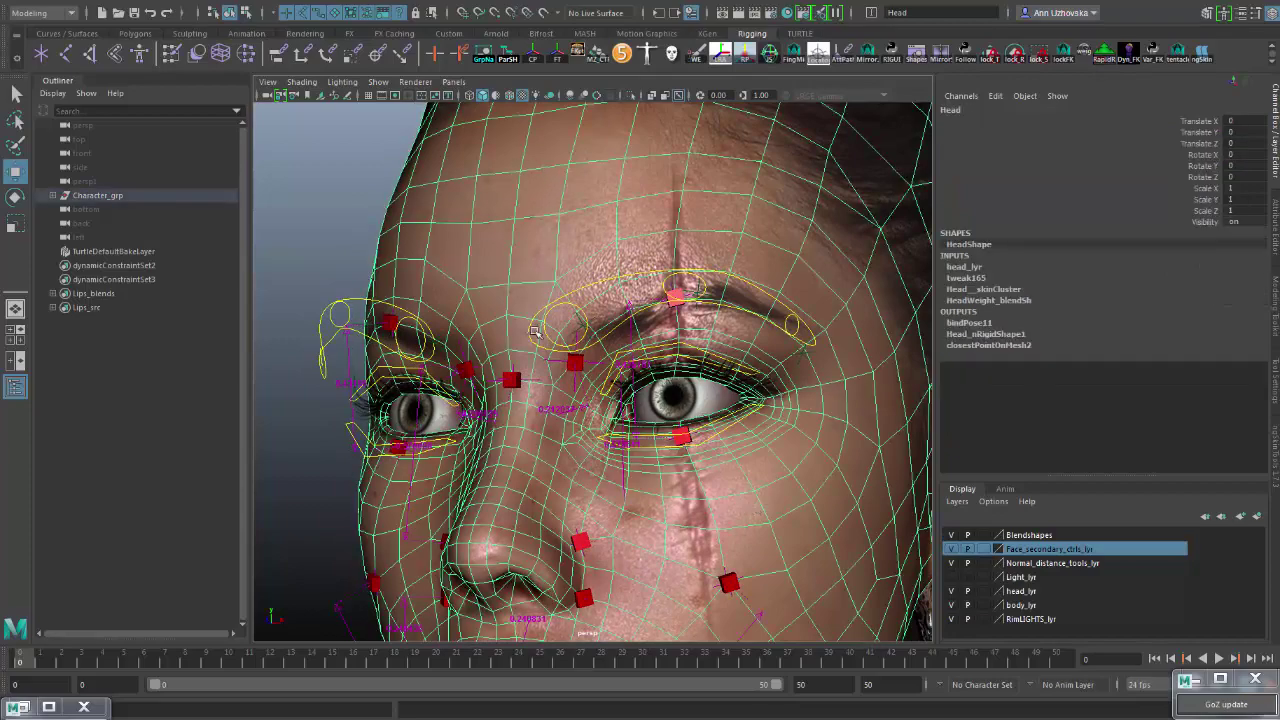
scroll(508, 328, "up", 6)
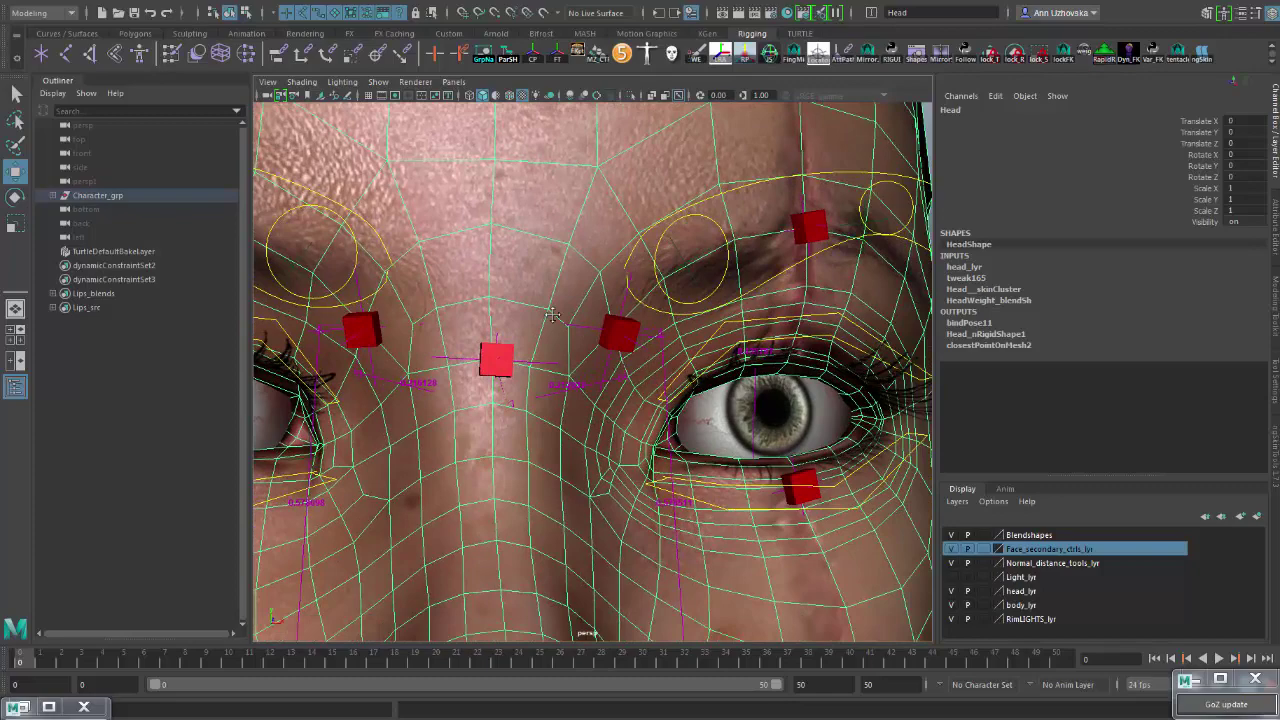
right_click_drag(553, 315, 380, 308, "alt")
middle_click_drag(775, 428, 703, 405, "alt")
left_click_drag(703, 405, 658, 414, "alt")
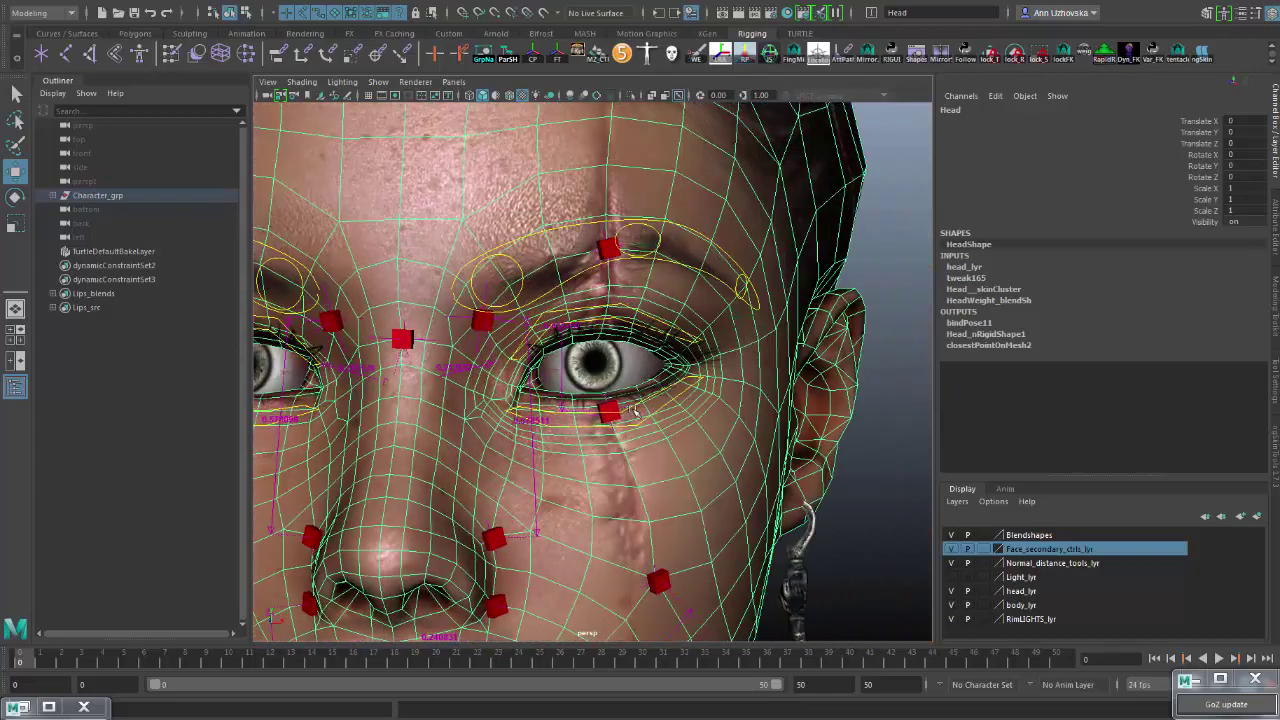
Step: Raise L_LowerrLid_ctrl to a Translate Y of about 0.058, try moving it again from the side, and undo the last move
left_click(641, 405)
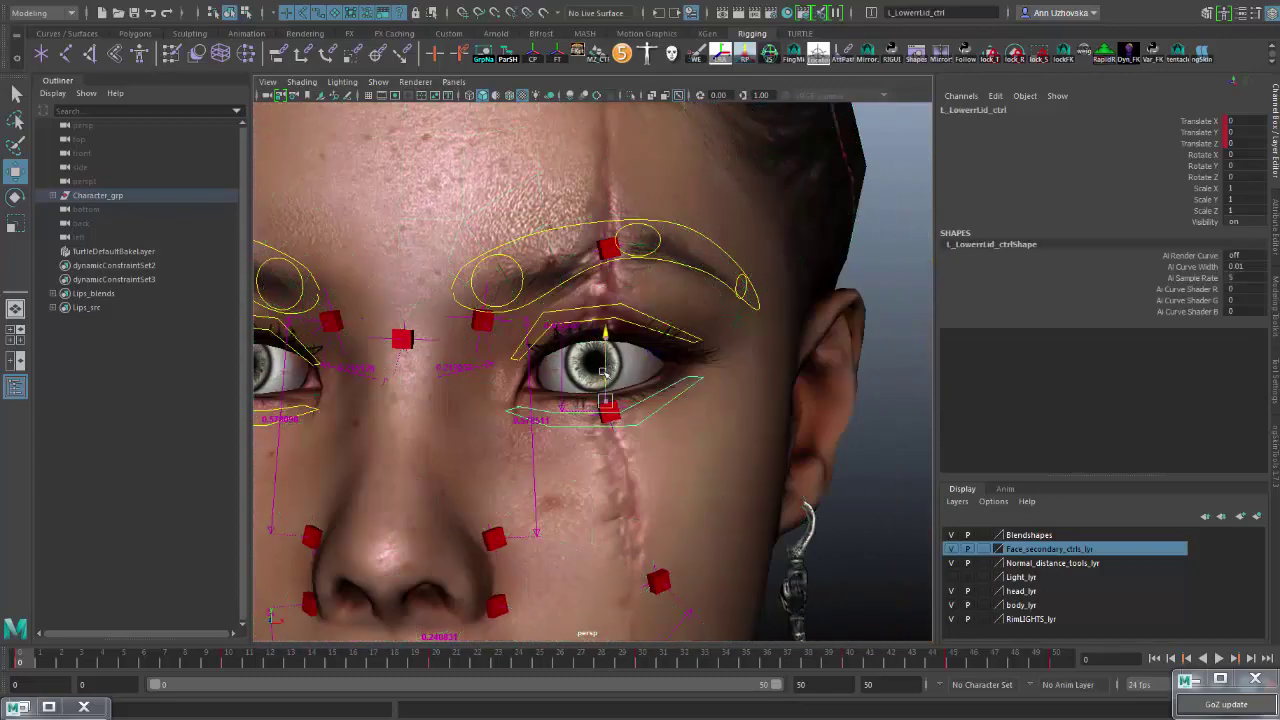
left_click_drag(603, 370, 603, 348)
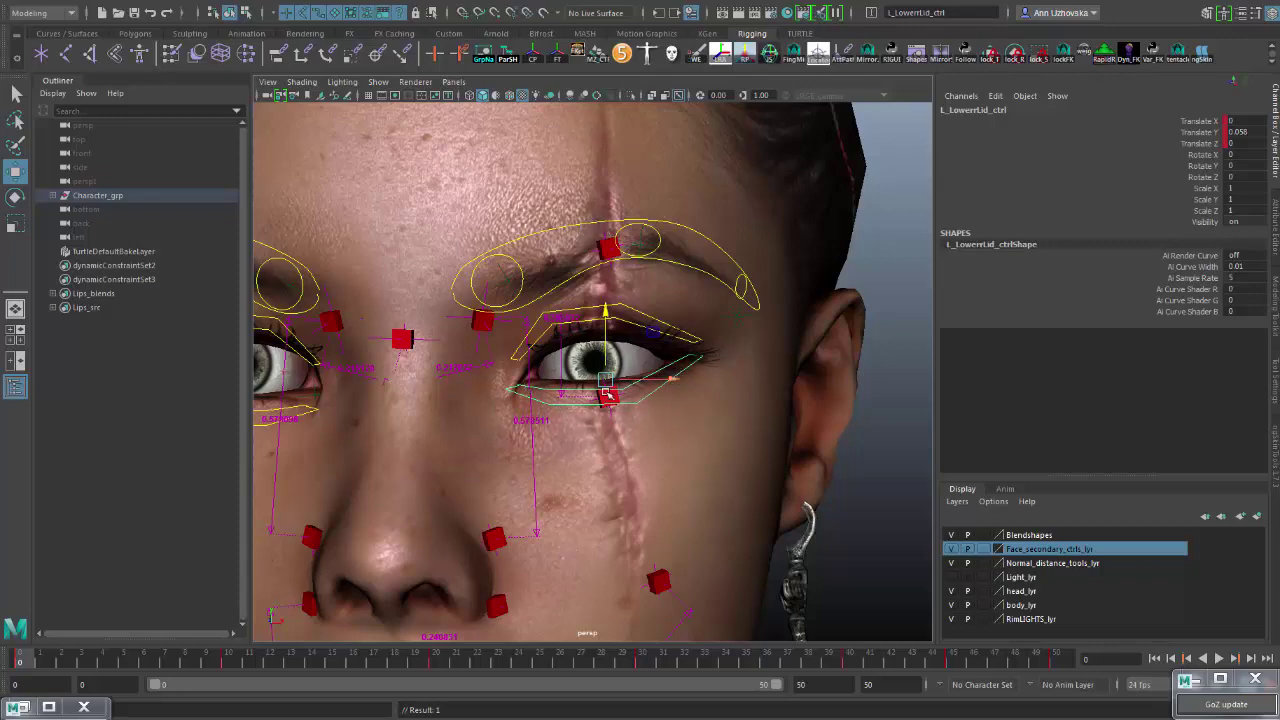
left_click_drag(690, 370, 500, 410, "alt")
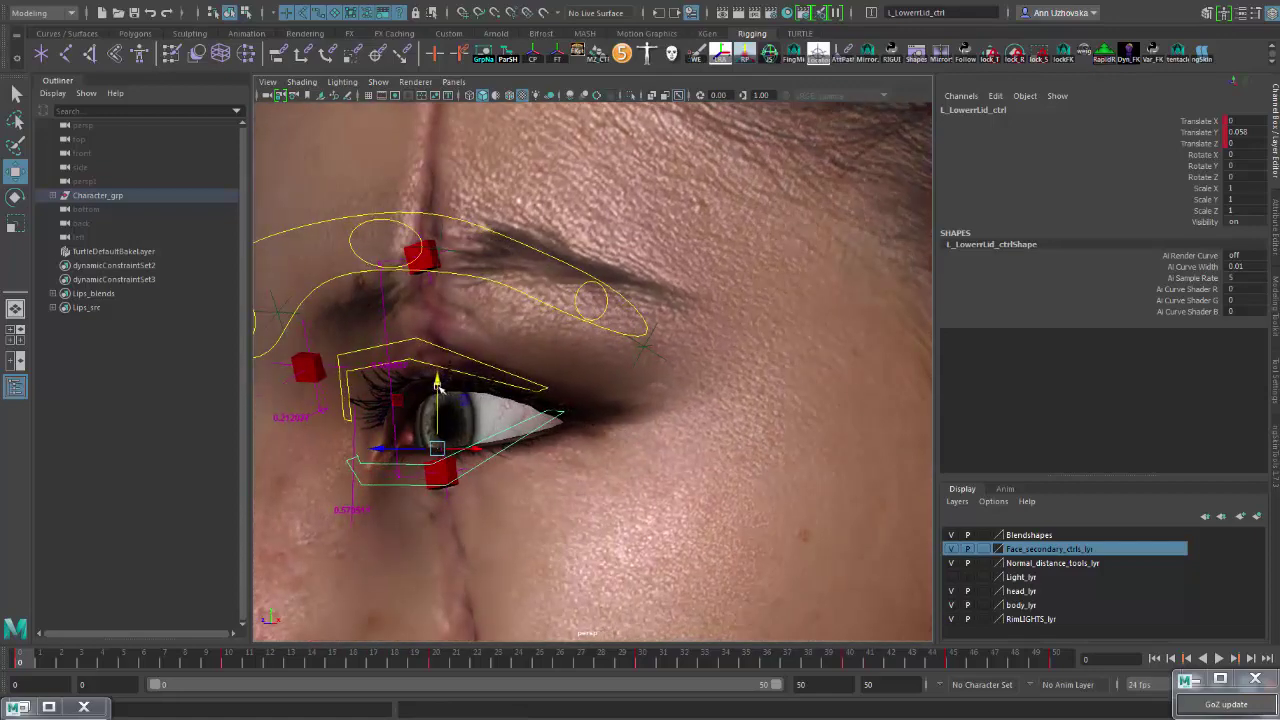
mouse_move(442, 368)
left_mouse_down()
mouse_move(440, 410)
mouse_move(440, 388)
left_mouse_up()
left_click_drag(460, 395, 560, 385, "alt")
mouse_move(457, 349)
left_mouse_down()
mouse_move(459, 326)
mouse_move(462, 370)
left_mouse_up()
key("ctrl+z")
Step: Reset the Translate Y of L_LowerrLid_ctrl to 0
left_click_drag(617, 346, 800, 308, "alt")
left_click(1254, 131)
type("0")
key("Return")
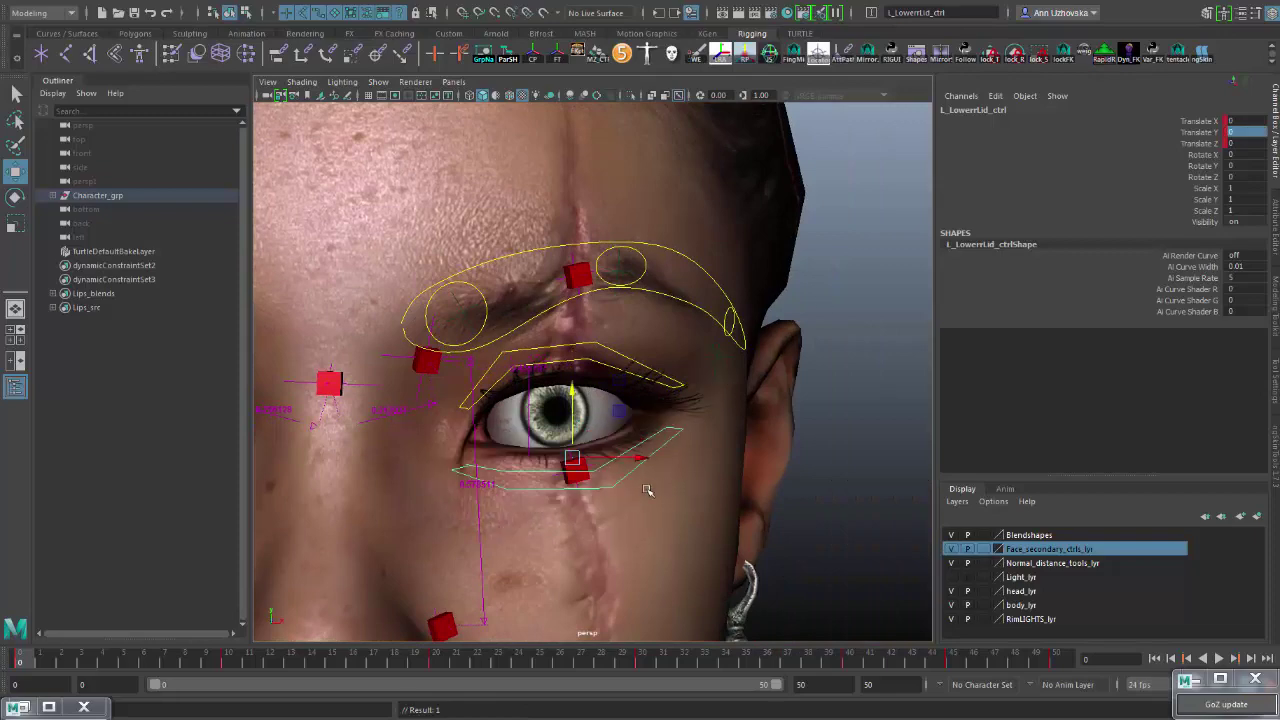
Step: Select the circular control above the head and adjust its attribute to display the spherical secondary face controls
middle_click_drag(649, 491, 837, 257, "alt")
left_click_drag(697, 337, 430, 180, "alt")
middle_click_drag(652, 340, 646, 410, "alt")
right_click_drag(646, 410, 678, 250, "alt")
middle_click_drag(752, 145, 742, 276, "alt")
right_click_drag(742, 276, 630, 160, "alt")
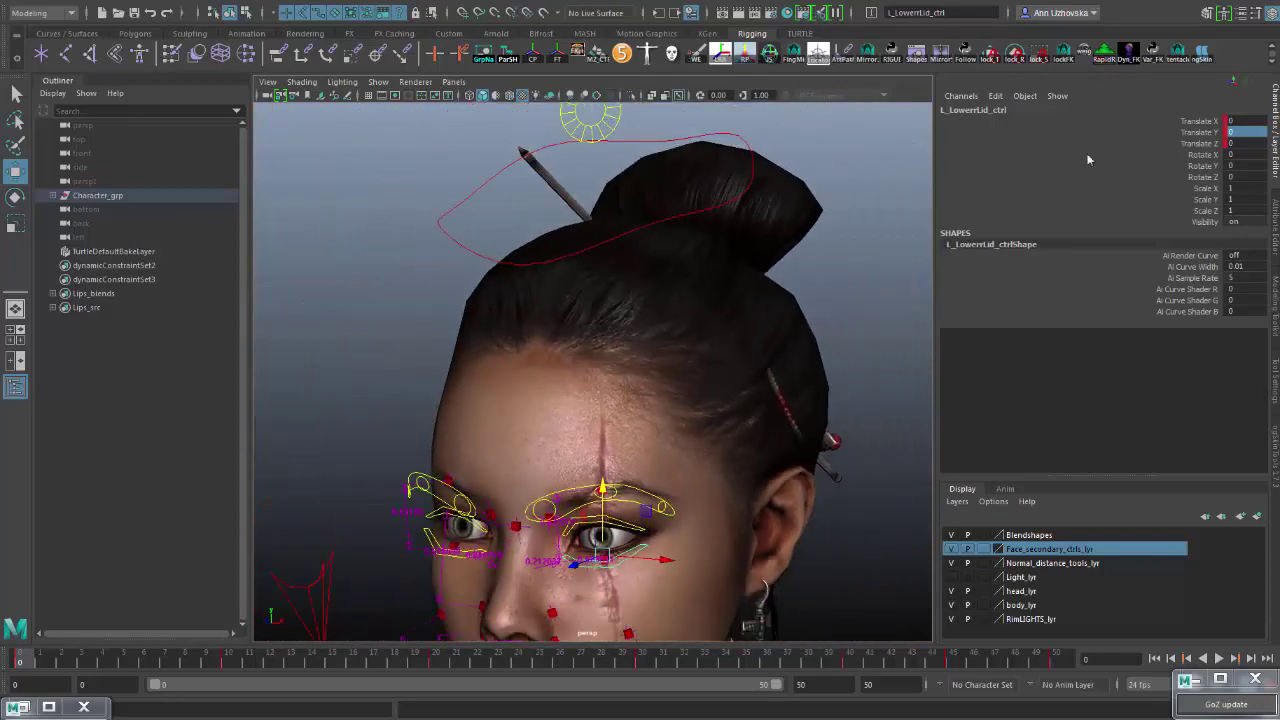
left_click(605, 122)
left_click(1185, 234)
middle_click_drag(703, 197, 794, 197)
Step: Select the controls beside the left nostril, including L_Nose_ctrl_03, and move them to test the nose distance measurement
left_click_drag(558, 430, 550, 350, "alt")
middle_click_drag(390, 560, 431, 377, "alt")
right_click_drag(433, 380, 682, 362, "alt")
middle_click_drag(718, 376, 690, 470, "alt")
left_click_drag(530, 437, 620, 464, "alt")
left_click(608, 470)
key("w")
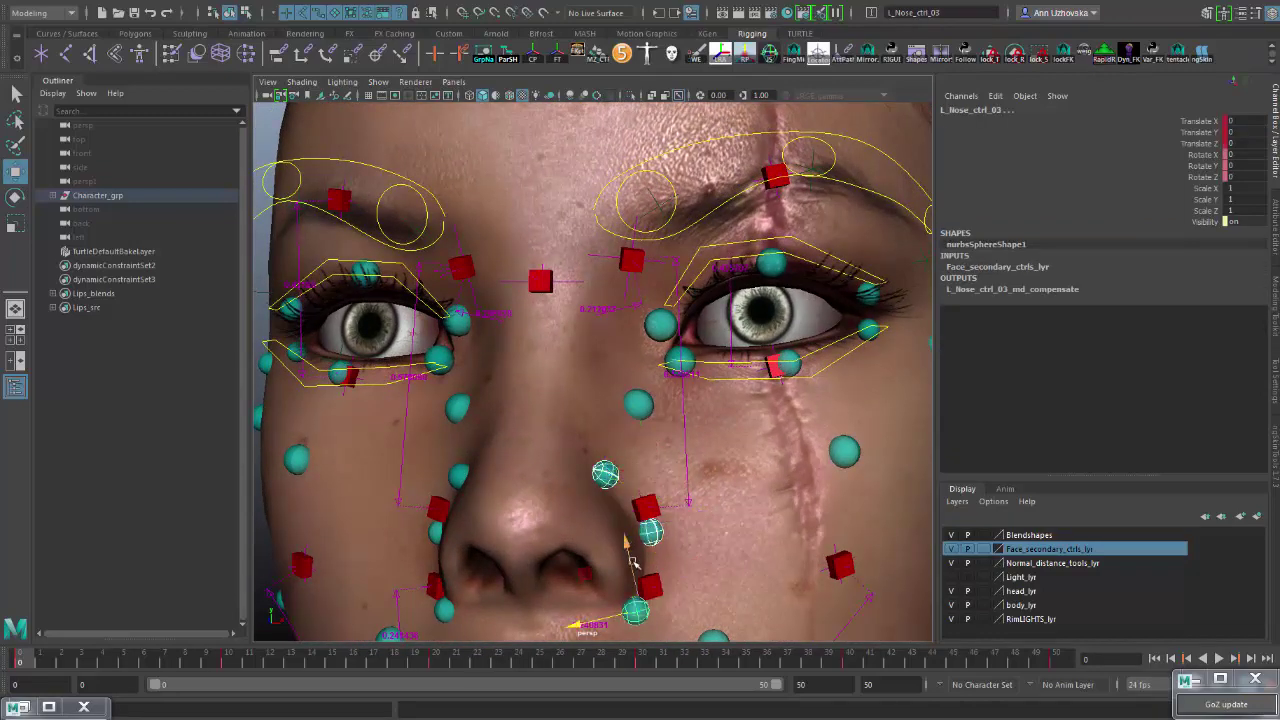
mouse_move(626, 543)
left_mouse_down()
mouse_move(629, 531)
mouse_move(608, 524)
mouse_move(627, 533)
mouse_move(586, 558)
mouse_move(640, 543)
mouse_move(645, 557)
mouse_move(637, 540)
left_mouse_up()
Step: Undo the moves of the left nose controls to bring their translation back to 0
key("ctrl+z")
key("w")
left_click_drag(600, 418, 607, 487, "alt")
key("ctrl+z")
key("ctrl+z")
key("ctrl+z")
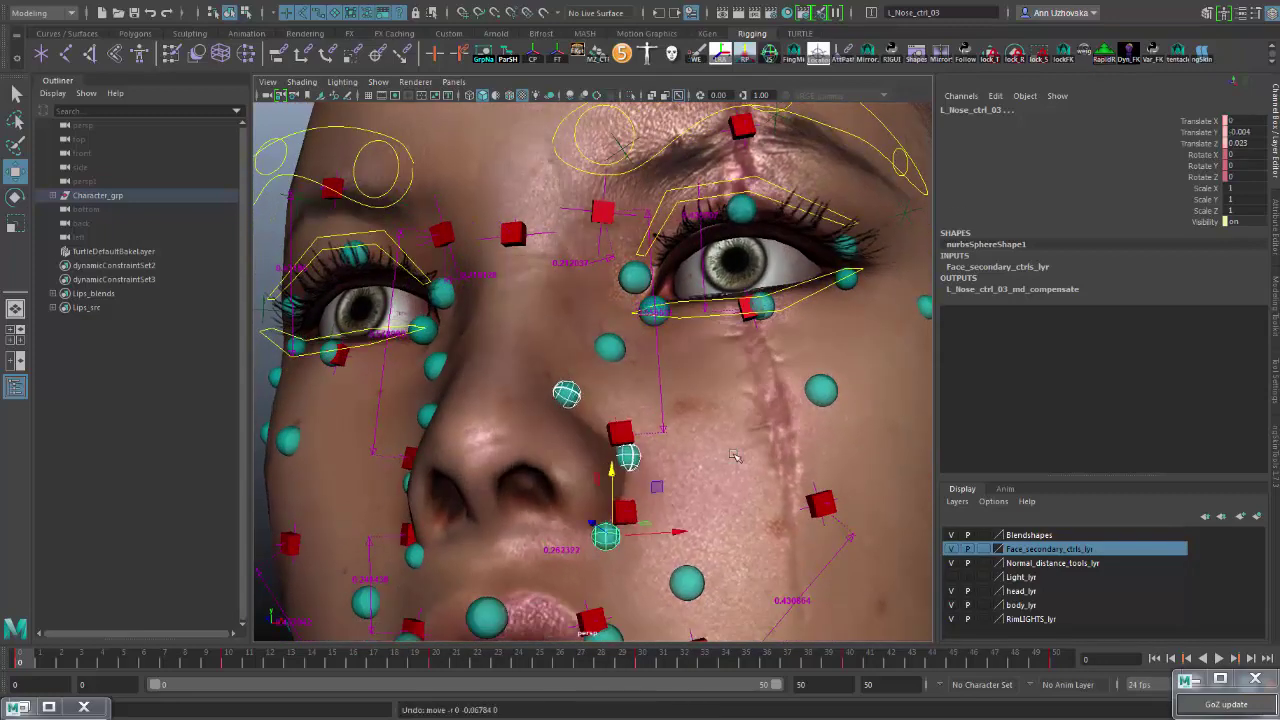
key("ctrl+z")
Step: Hide the Face_secondary_ctrls_lyr layer while viewing the face with its distance tools from the other side
right_click_drag(671, 323, 600, 350, "alt")
left_click_drag(600, 350, 700, 365, "alt")
left_click(951, 550)
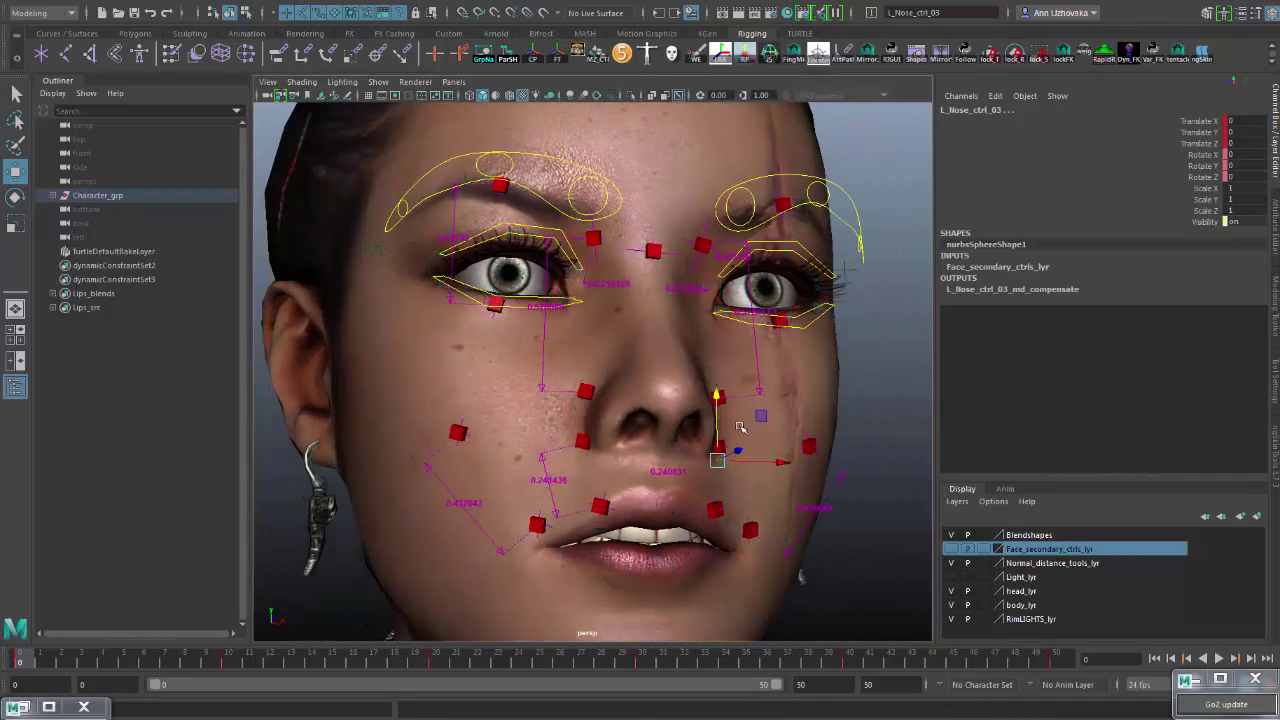